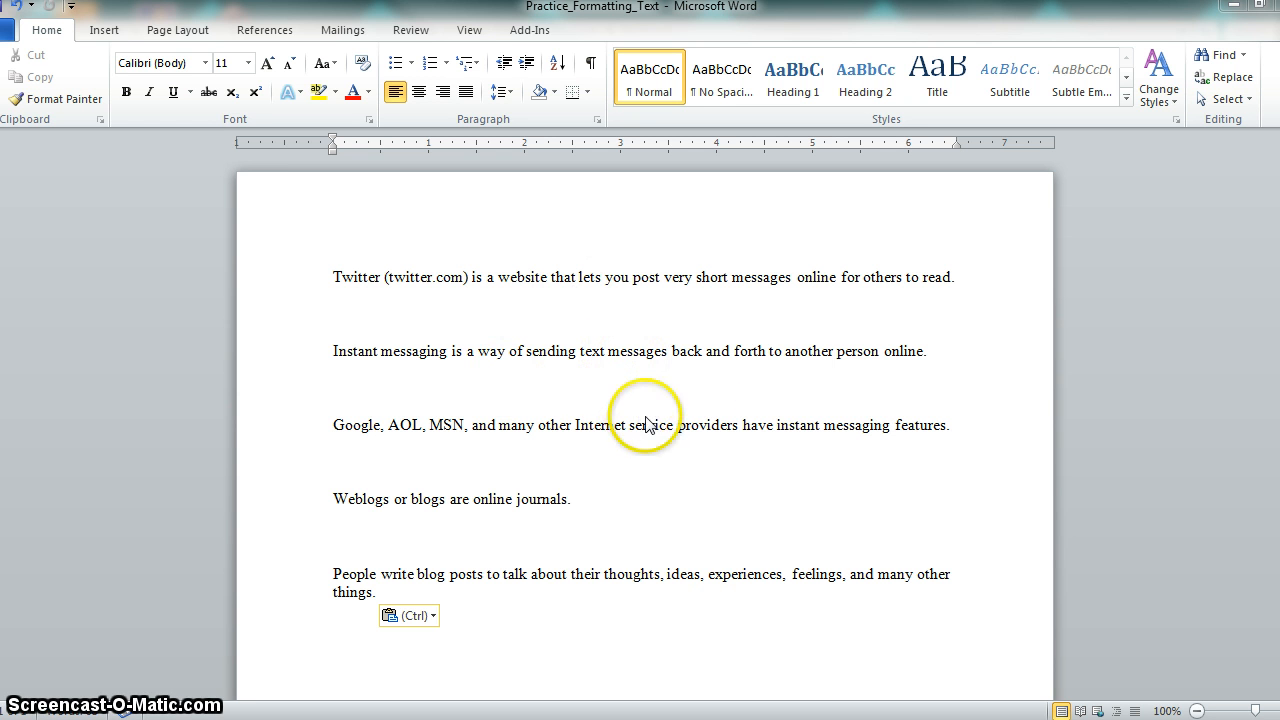
pyautogui.click(624, 497)
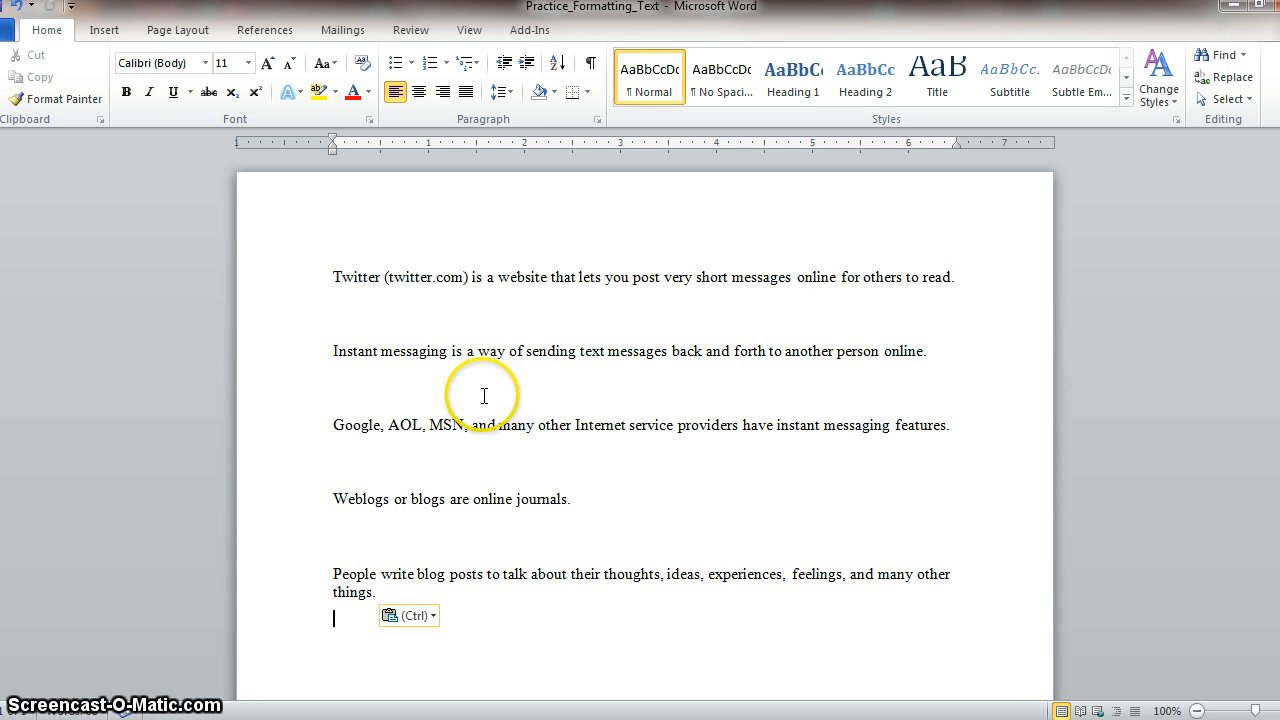
pyautogui.click(205, 63)
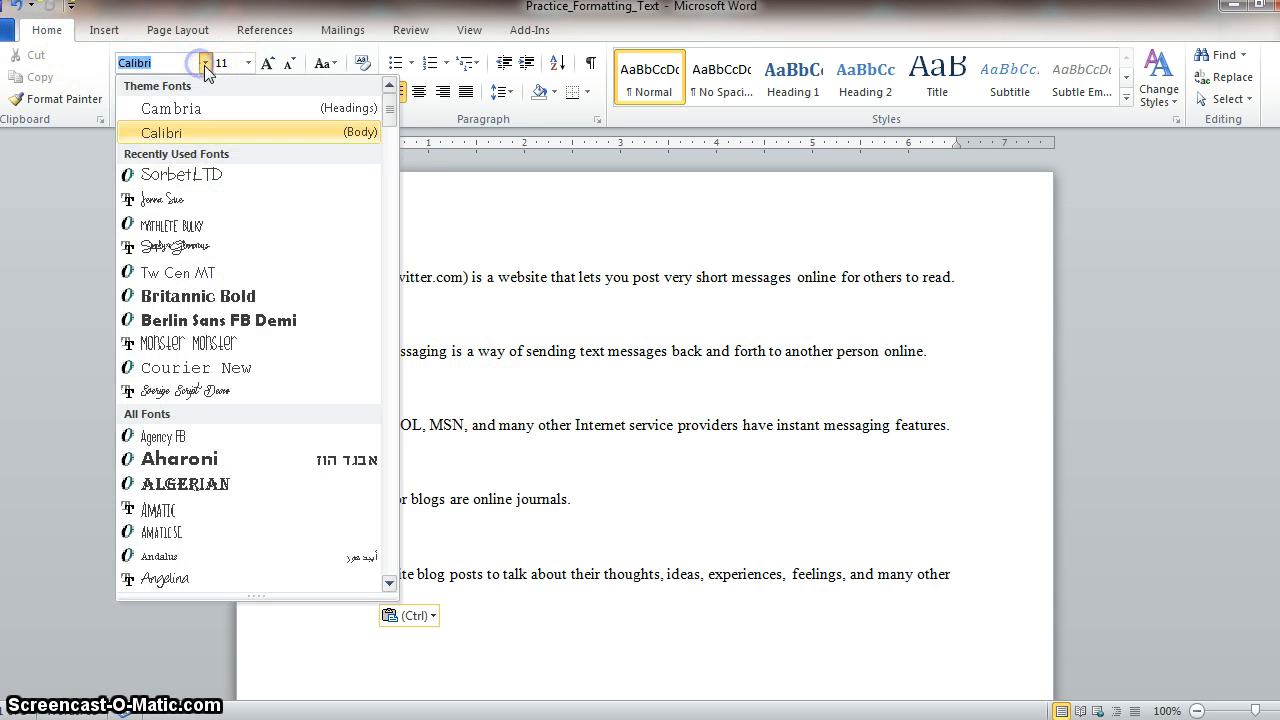
pyautogui.moveTo(388, 112); pyautogui.dragTo(391, 297)
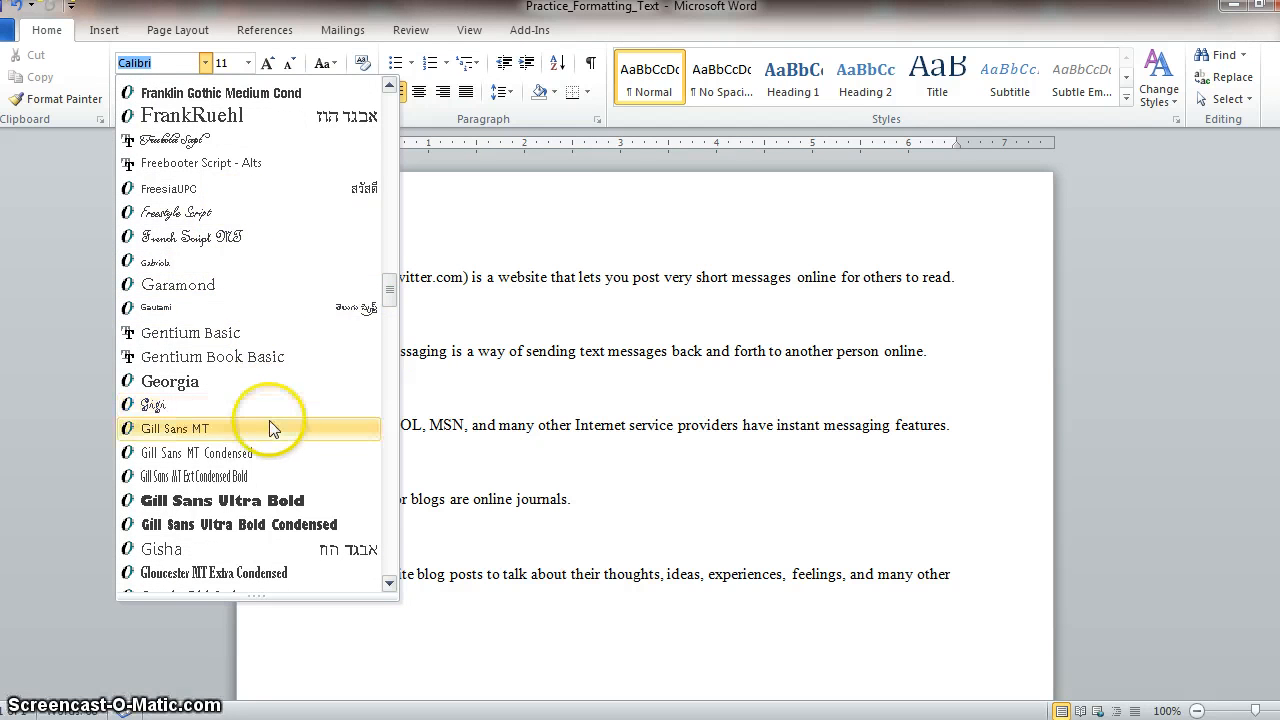
pyautogui.moveTo(388, 290); pyautogui.dragTo(388, 314)
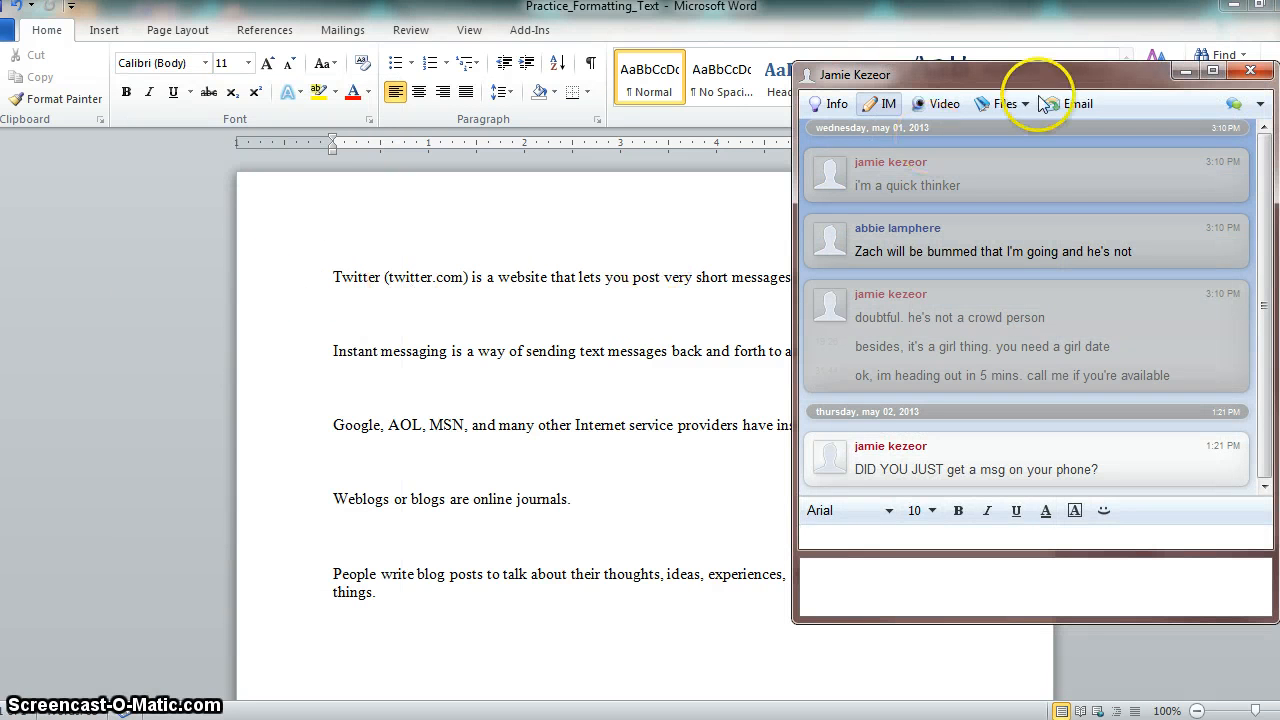
# - Minimize the chat window covering the document and change the font of the first sentence, about Twitter, to Verdana
pyautogui.click(1186, 72)
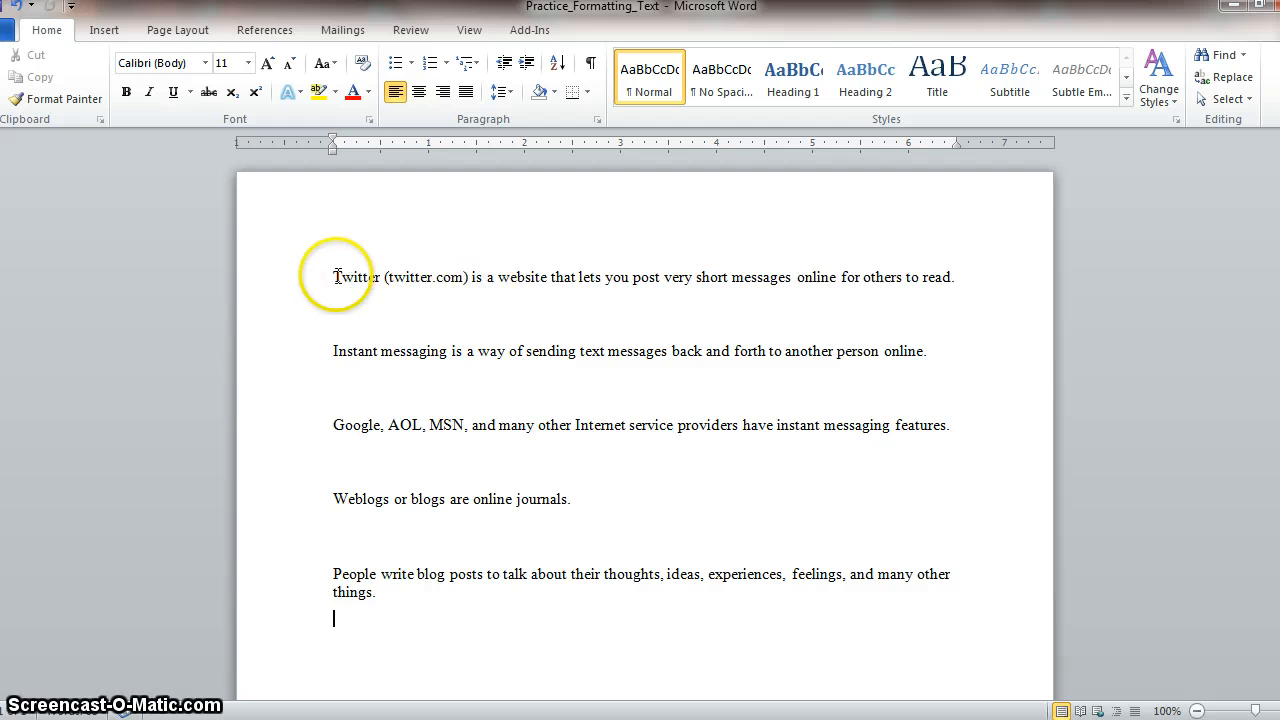
pyautogui.moveTo(335, 277); pyautogui.dragTo(952, 298)
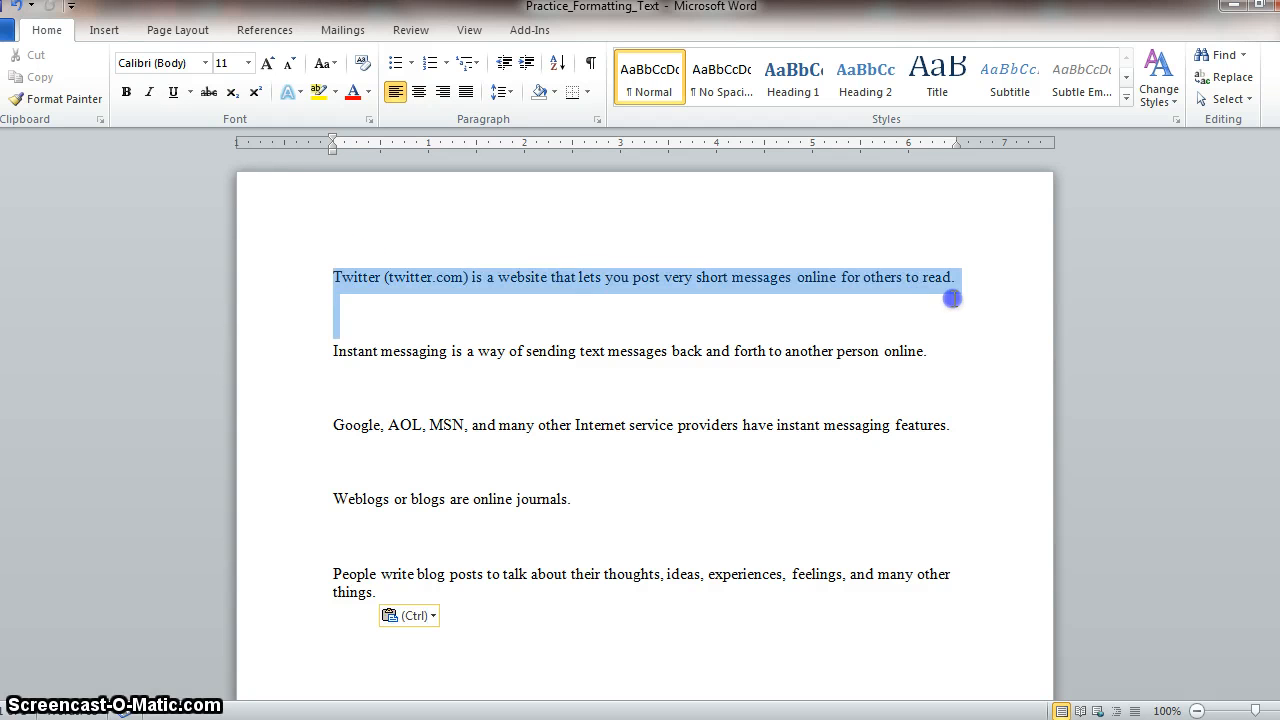
pyautogui.click(205, 62)
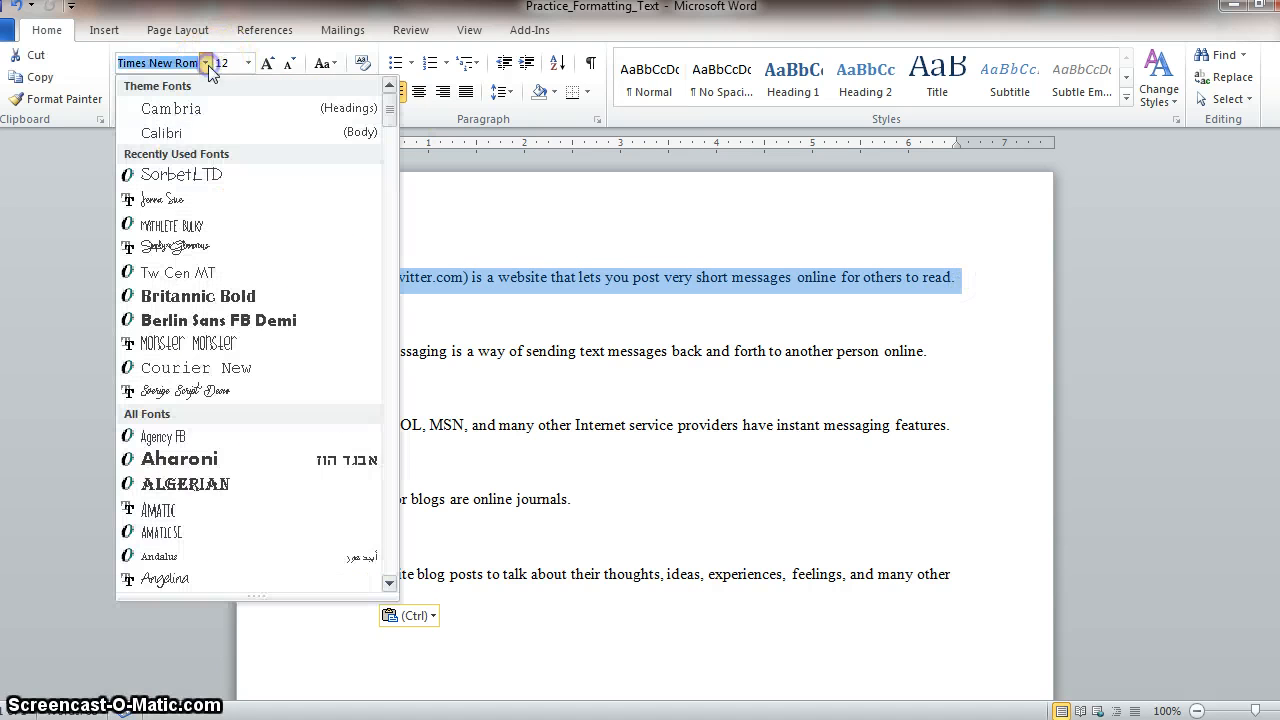
pyautogui.moveTo(397, 104); pyautogui.dragTo(391, 560)
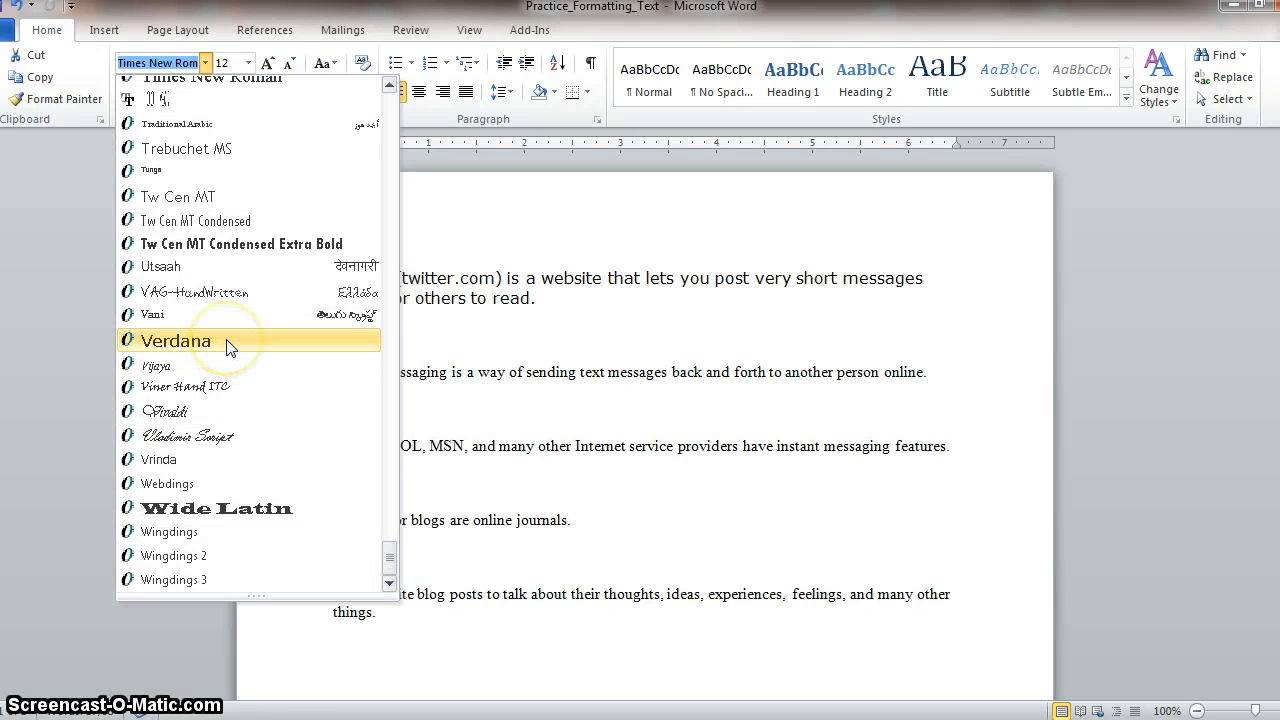
pyautogui.click(227, 342)
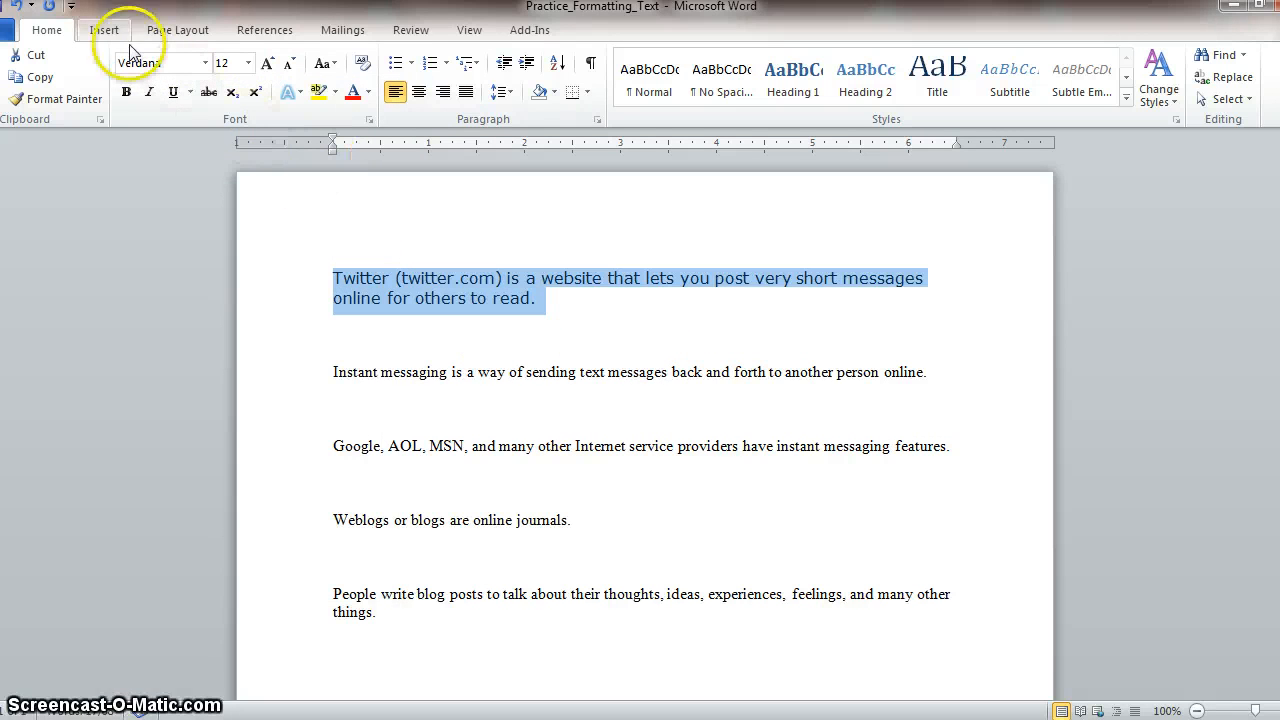
# - Undo and redo the font change on the Twitter sentence, two times in a row
pyautogui.click(18, 8)
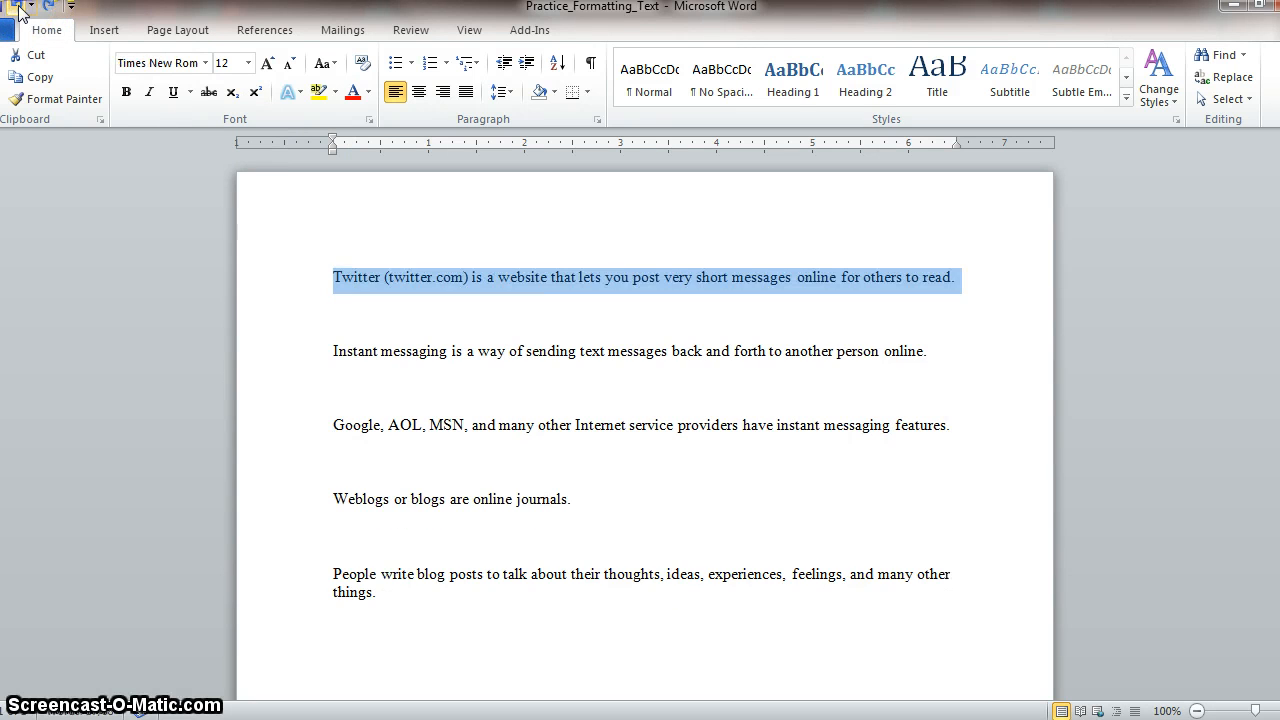
pyautogui.click(44, 10)
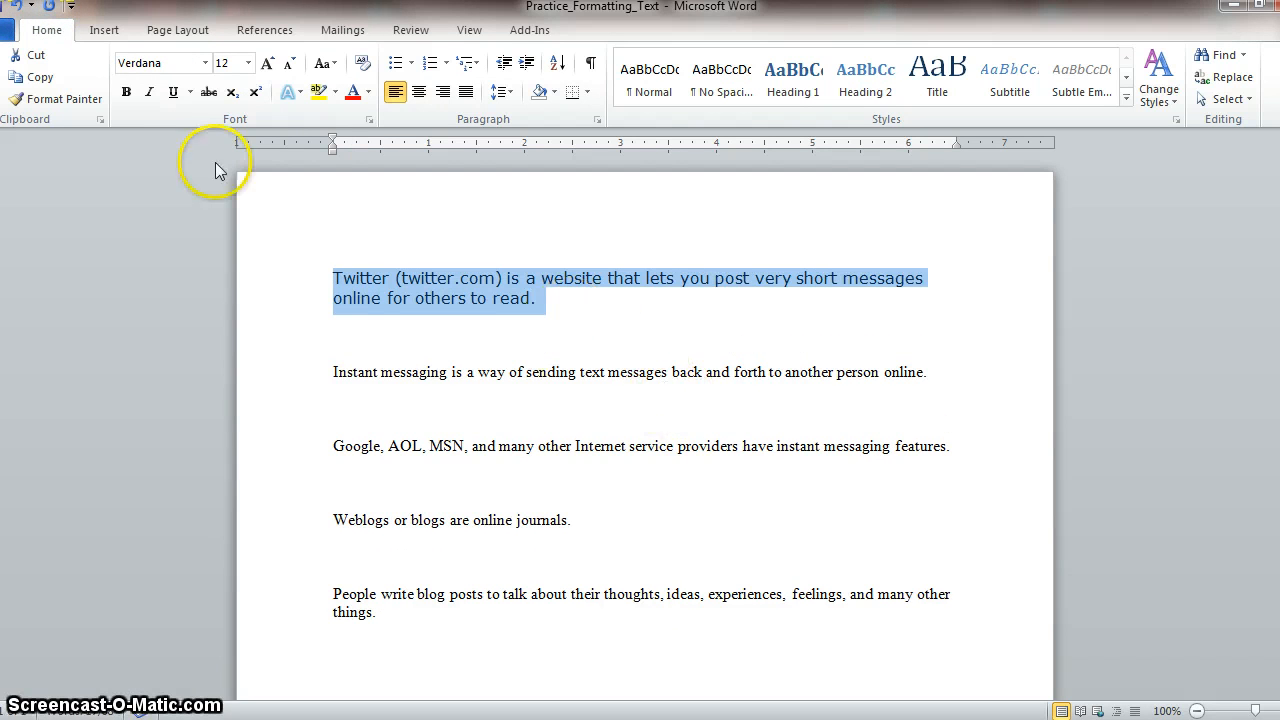
pyautogui.click(14, 10)
pyautogui.click(44, 10)
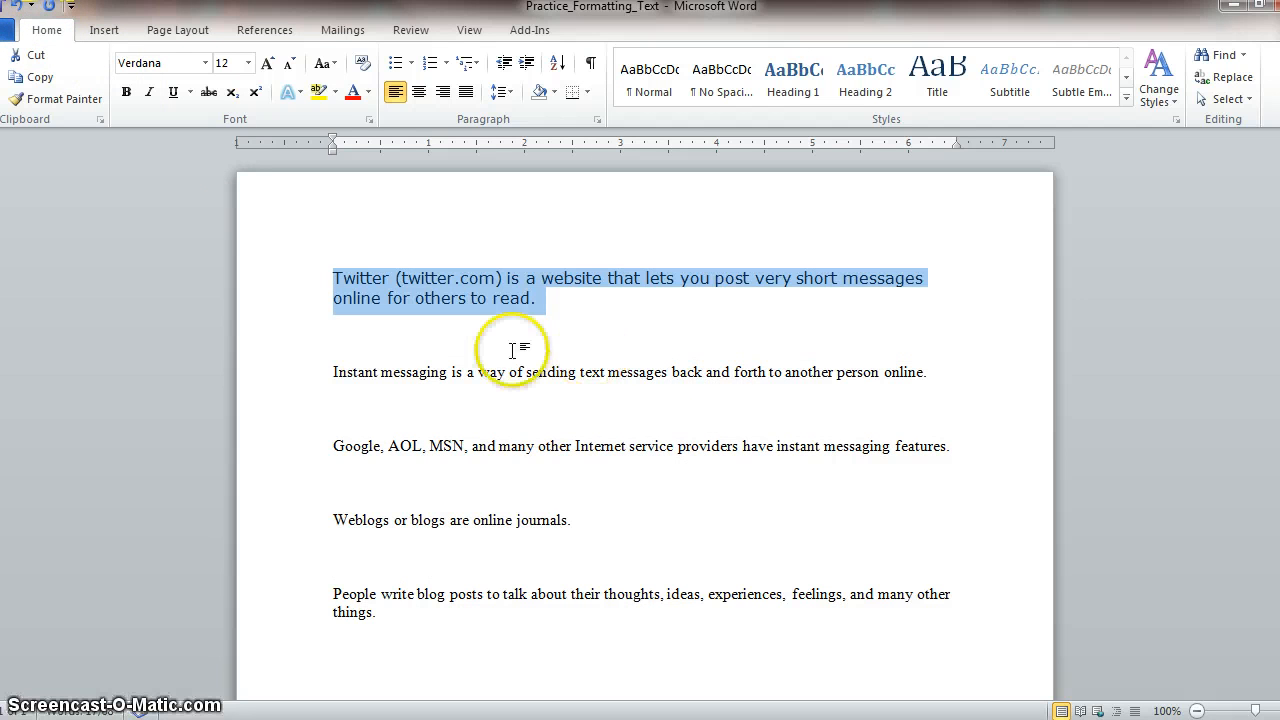
pyautogui.click(549, 310)
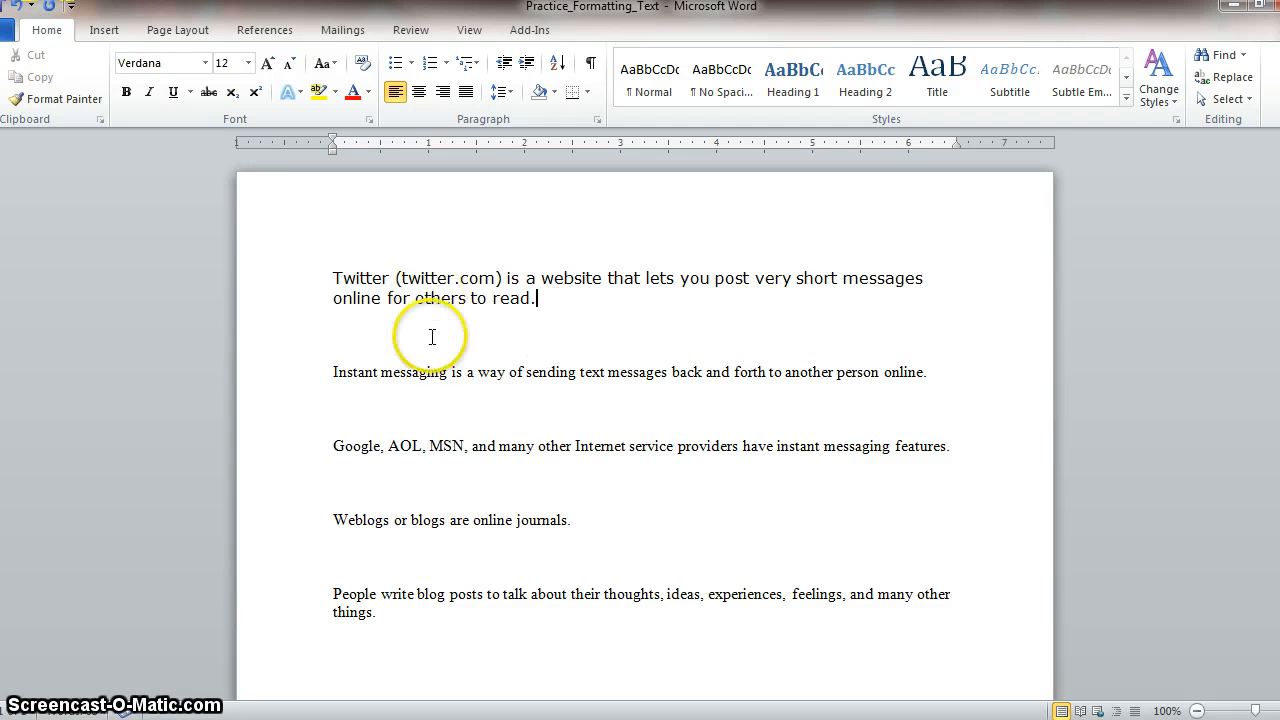
pyautogui.moveTo(560, 294); pyautogui.dragTo(340, 277)
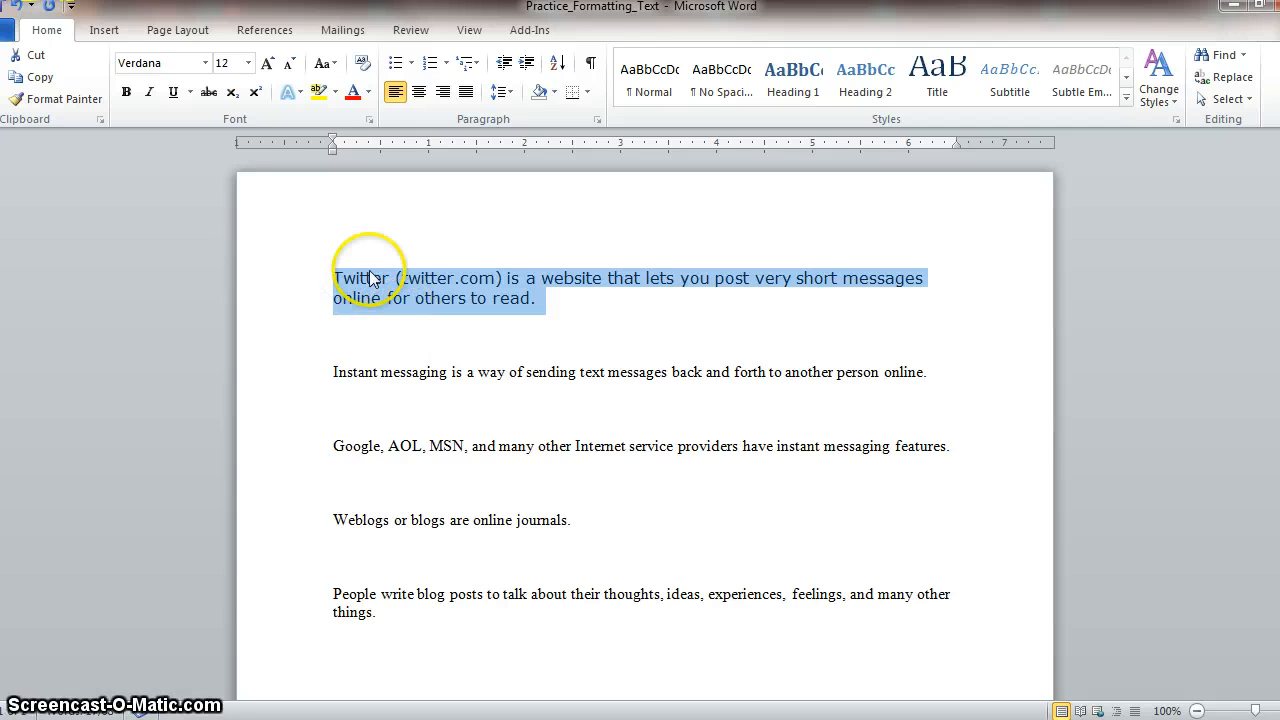
pyautogui.click(205, 62)
pyautogui.click(205, 62)
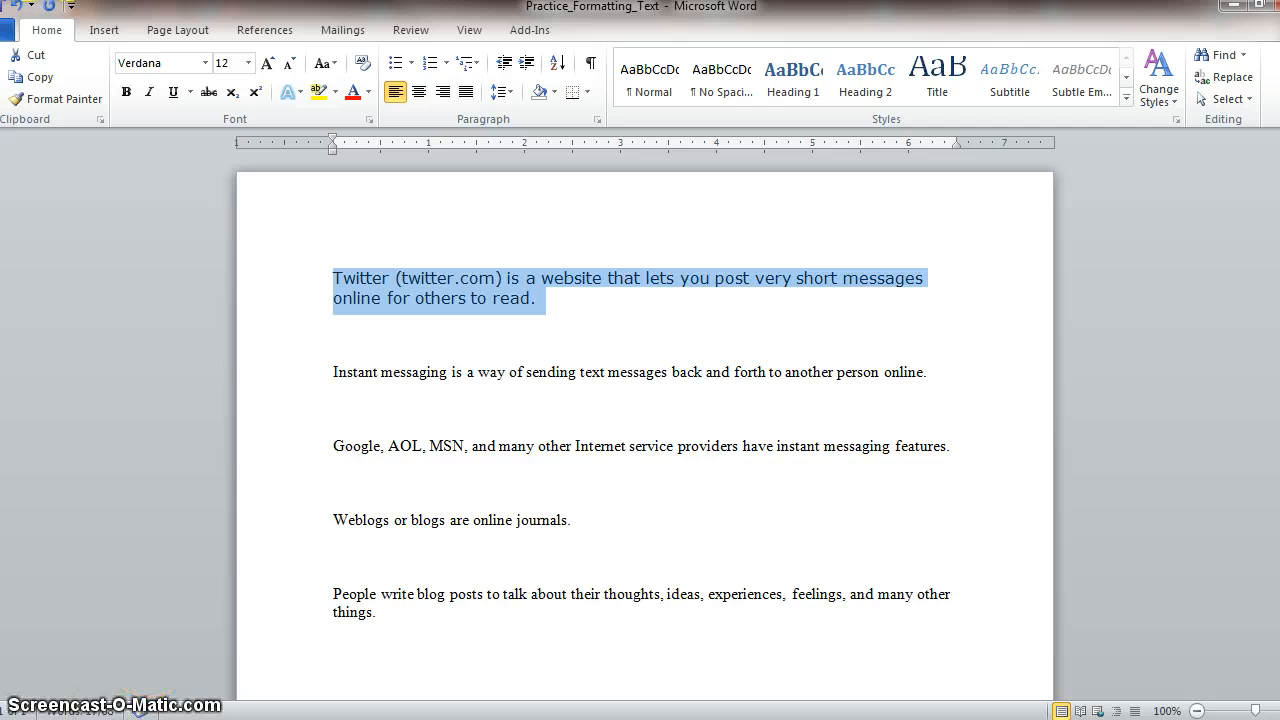
# - Make the second sentence, which defines instant messaging, bold
pyautogui.moveTo(336, 372); pyautogui.dragTo(897, 369)
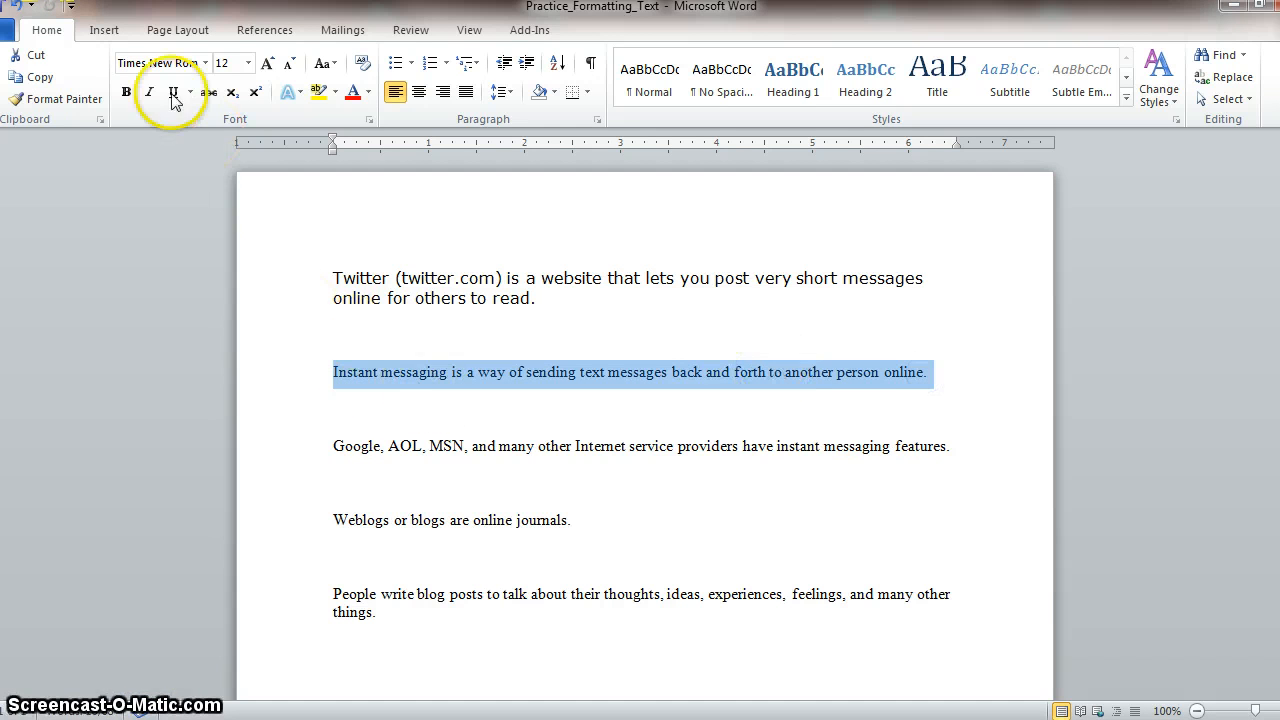
pyautogui.click(126, 94)
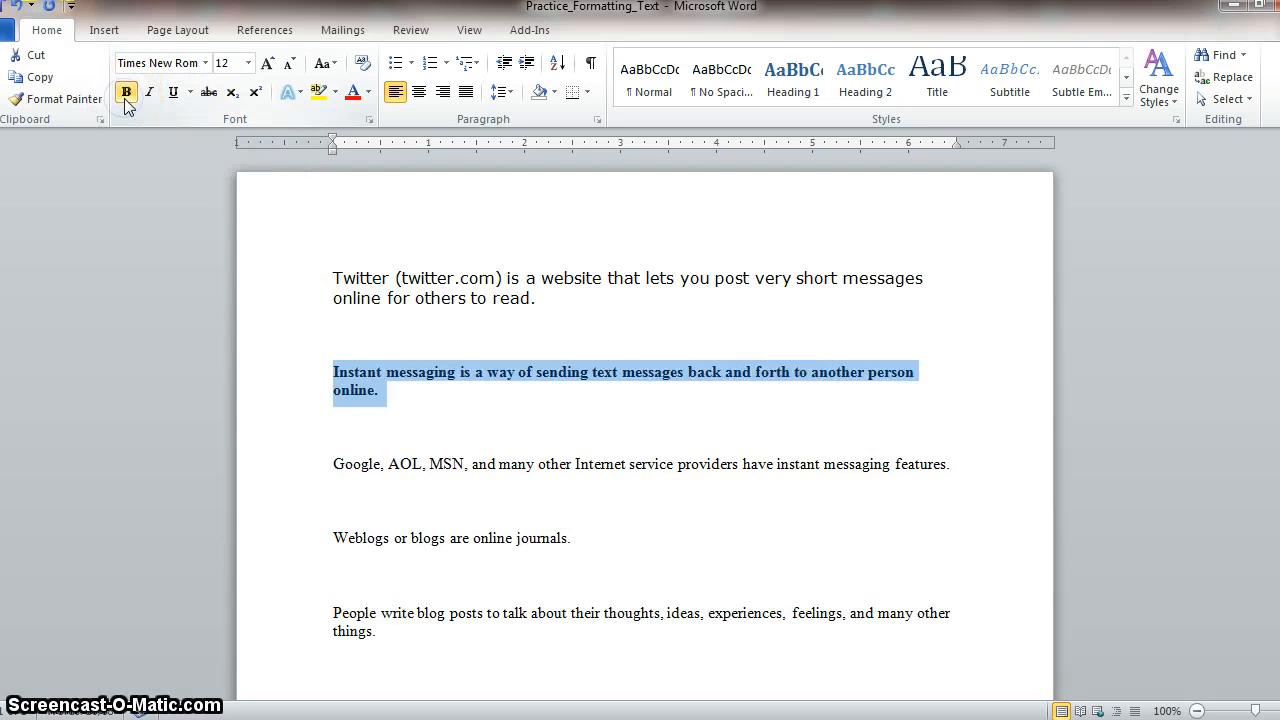
pyautogui.click(395, 400)
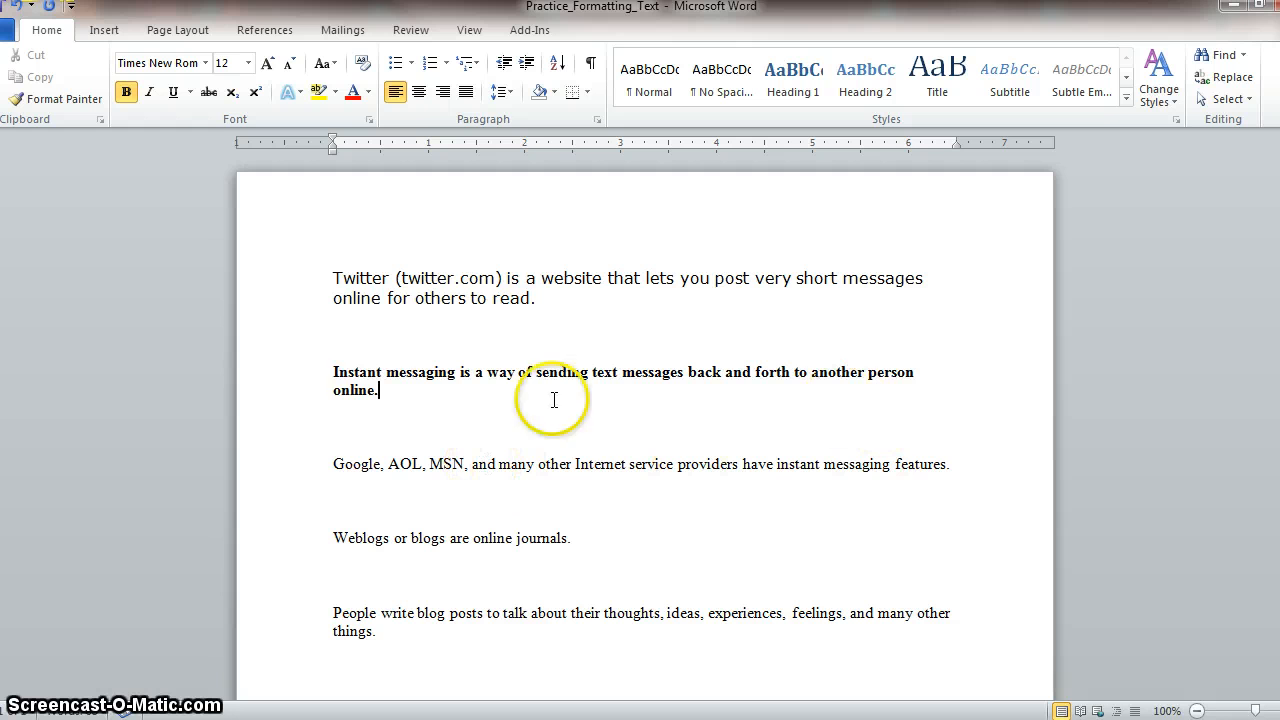
# - Italicize the third sentence, about Google, AOL, MSN and other Internet service providers
pyautogui.moveTo(960, 464); pyautogui.dragTo(331, 466)
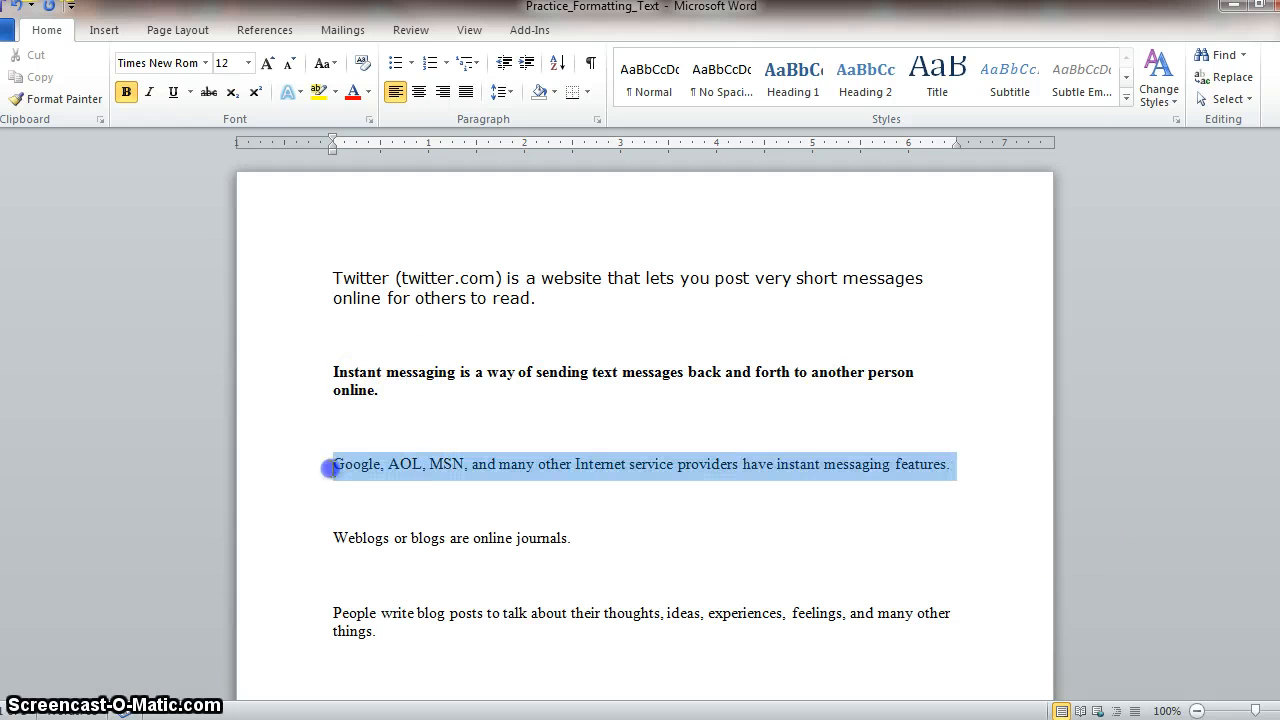
pyautogui.click(148, 92)
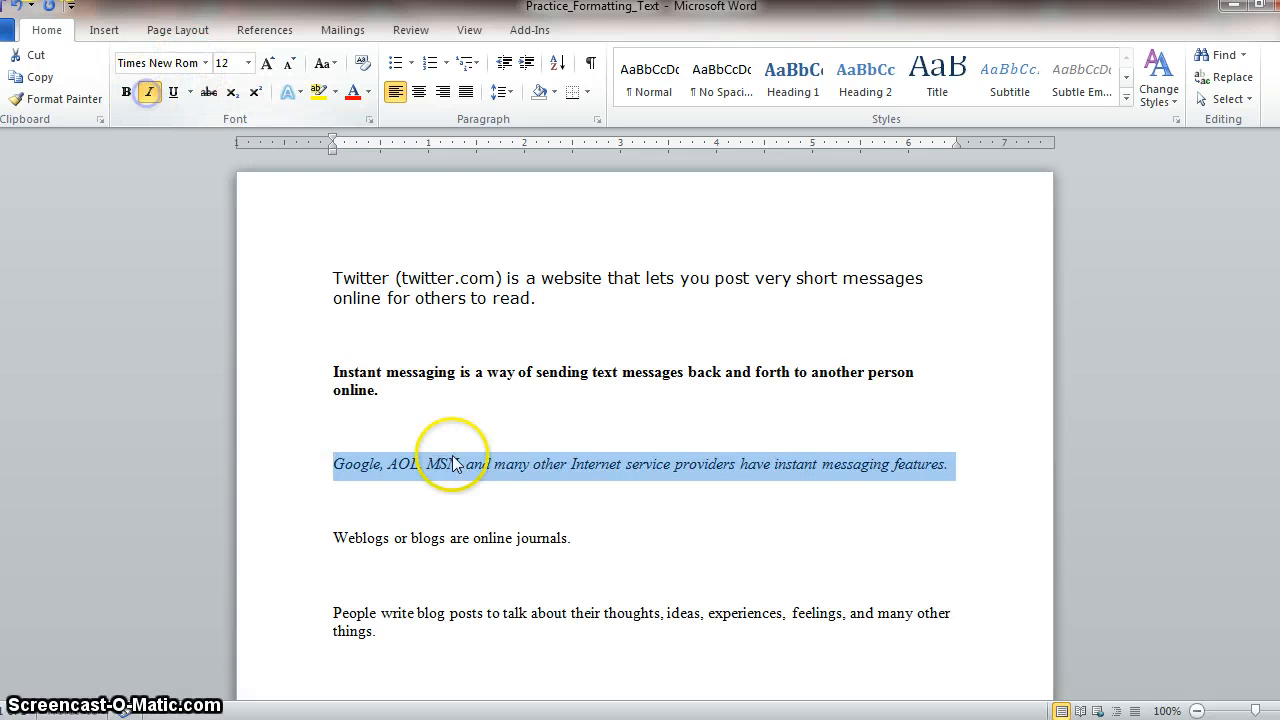
pyautogui.click(485, 459)
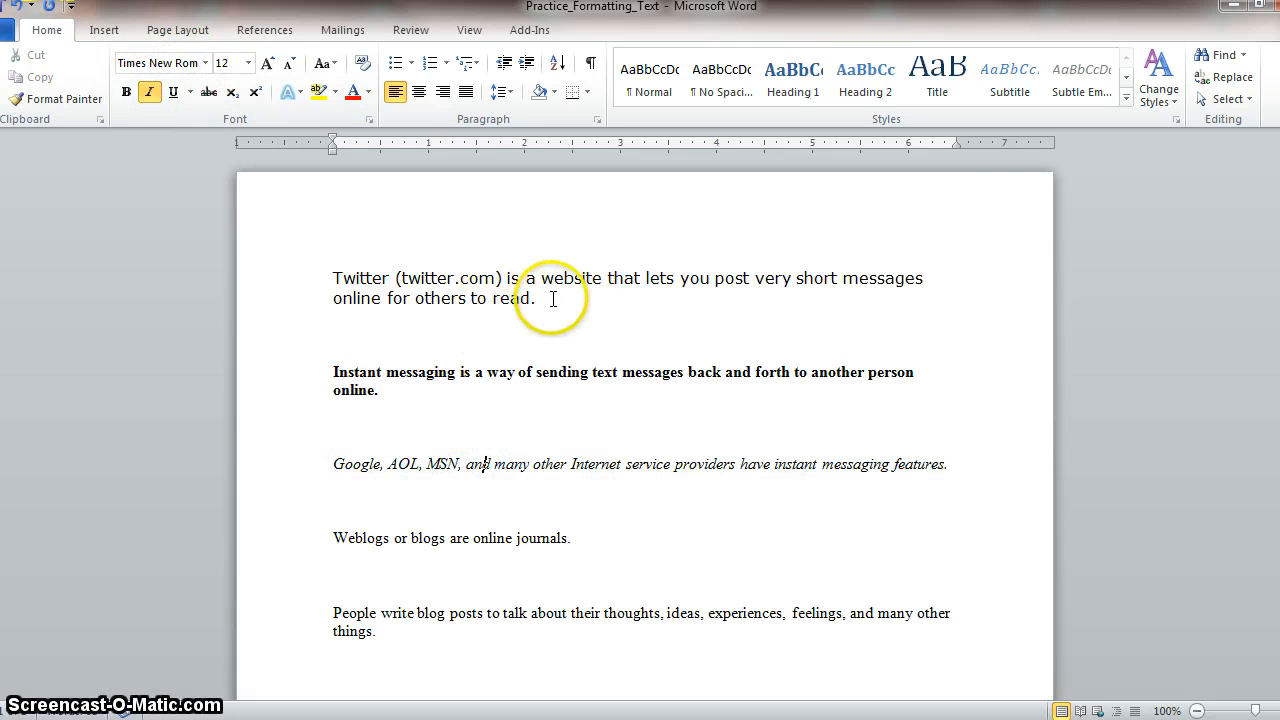
pyautogui.moveTo(531, 298); pyautogui.dragTo(366, 287)
pyautogui.moveTo(388, 398); pyautogui.dragTo(333, 372)
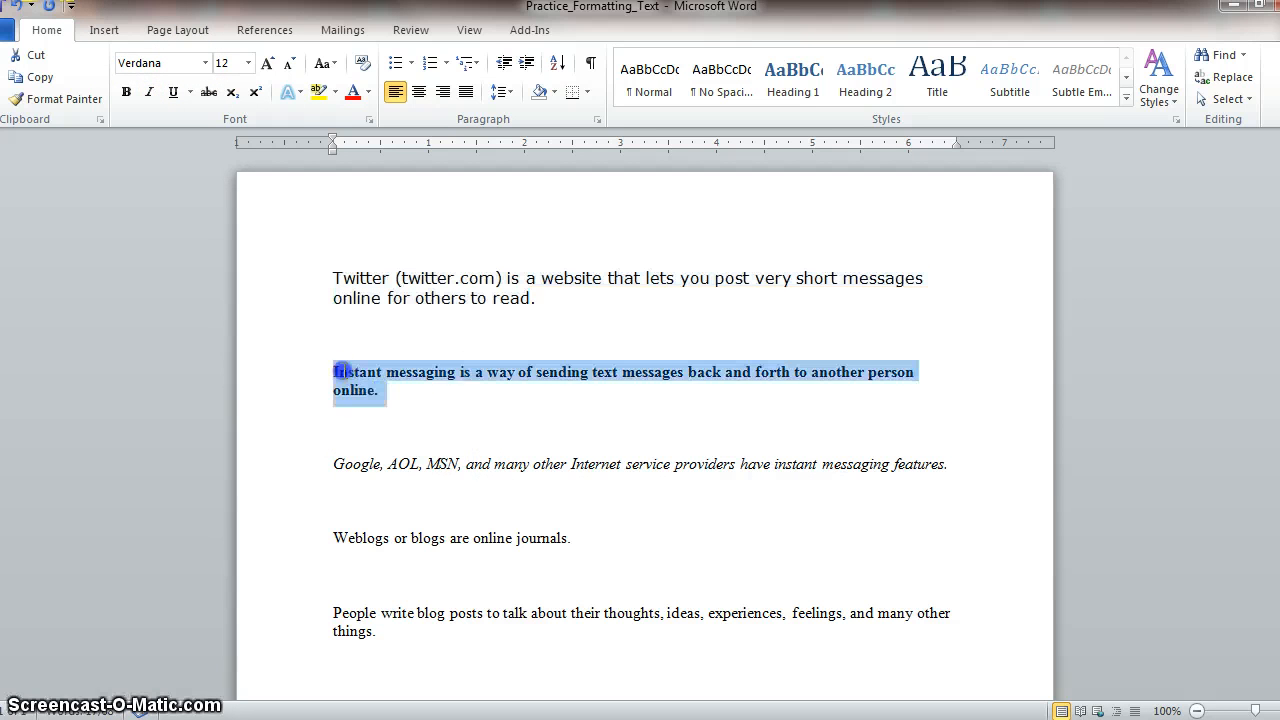
pyautogui.click(437, 470)
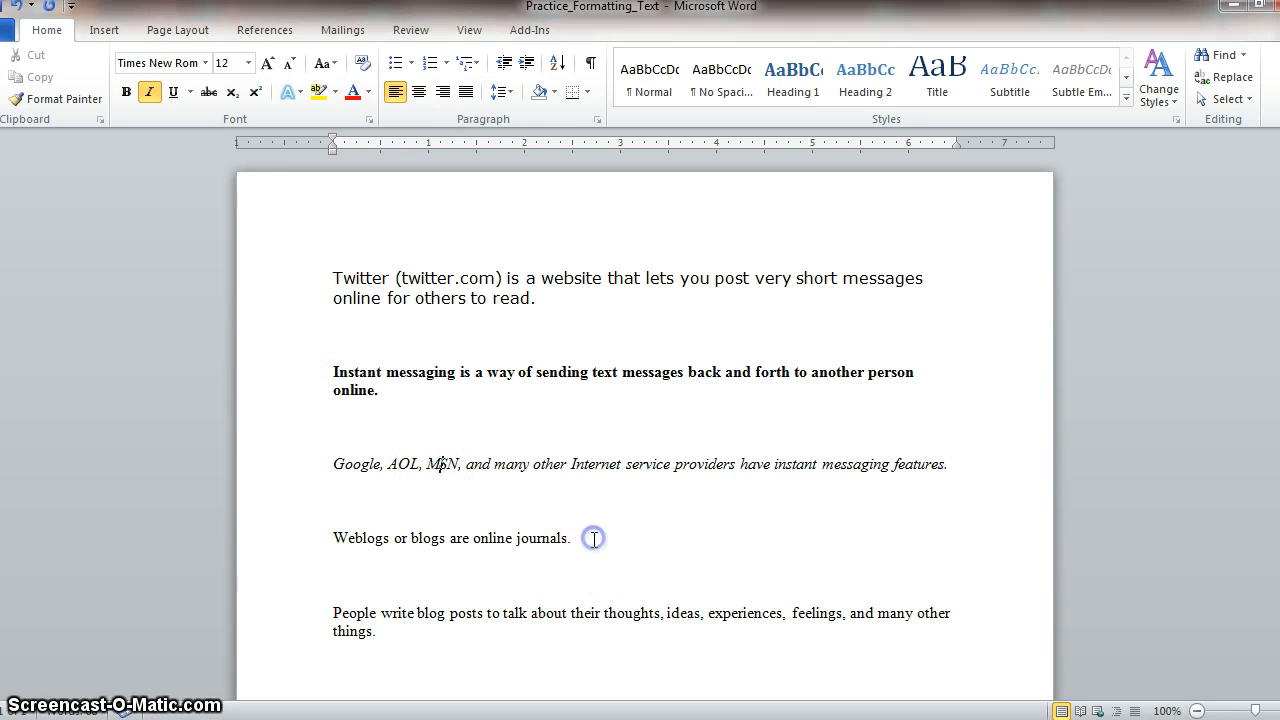
# - Set the font size of the sentence "Weblogs or blogs are online journals." to 16
pyautogui.moveTo(594, 537); pyautogui.dragTo(331, 534)
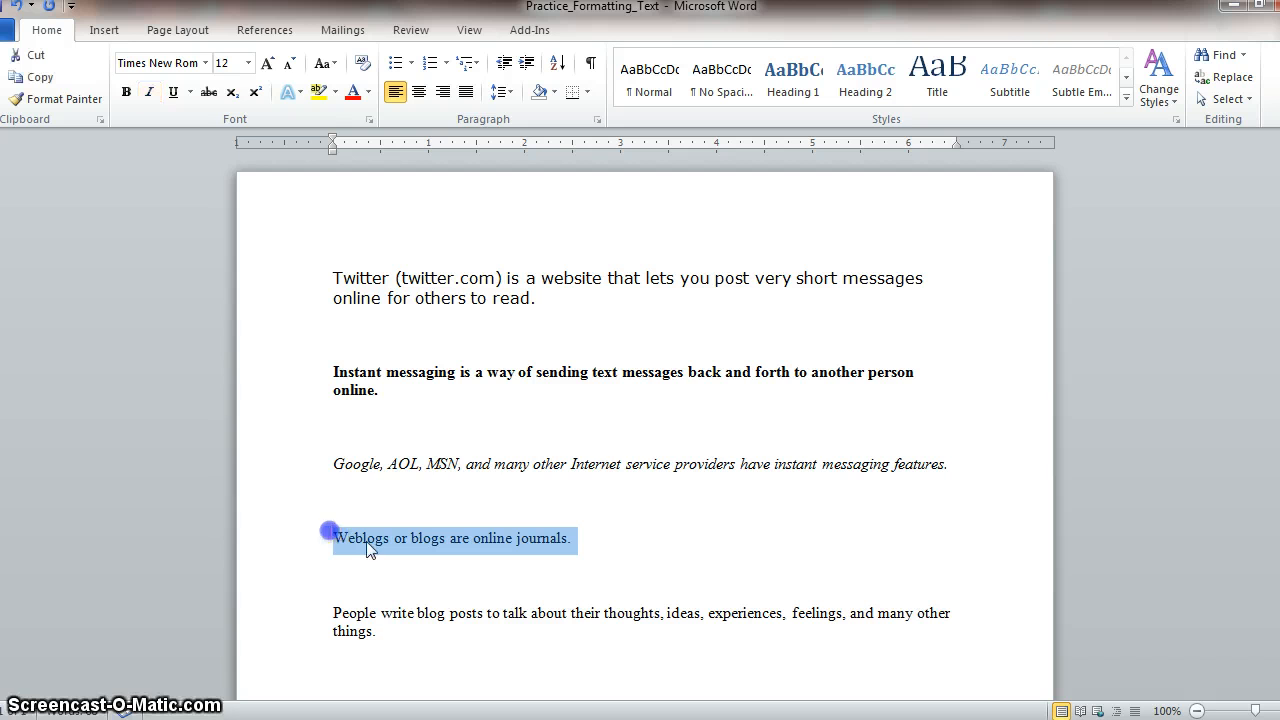
pyautogui.click(248, 63)
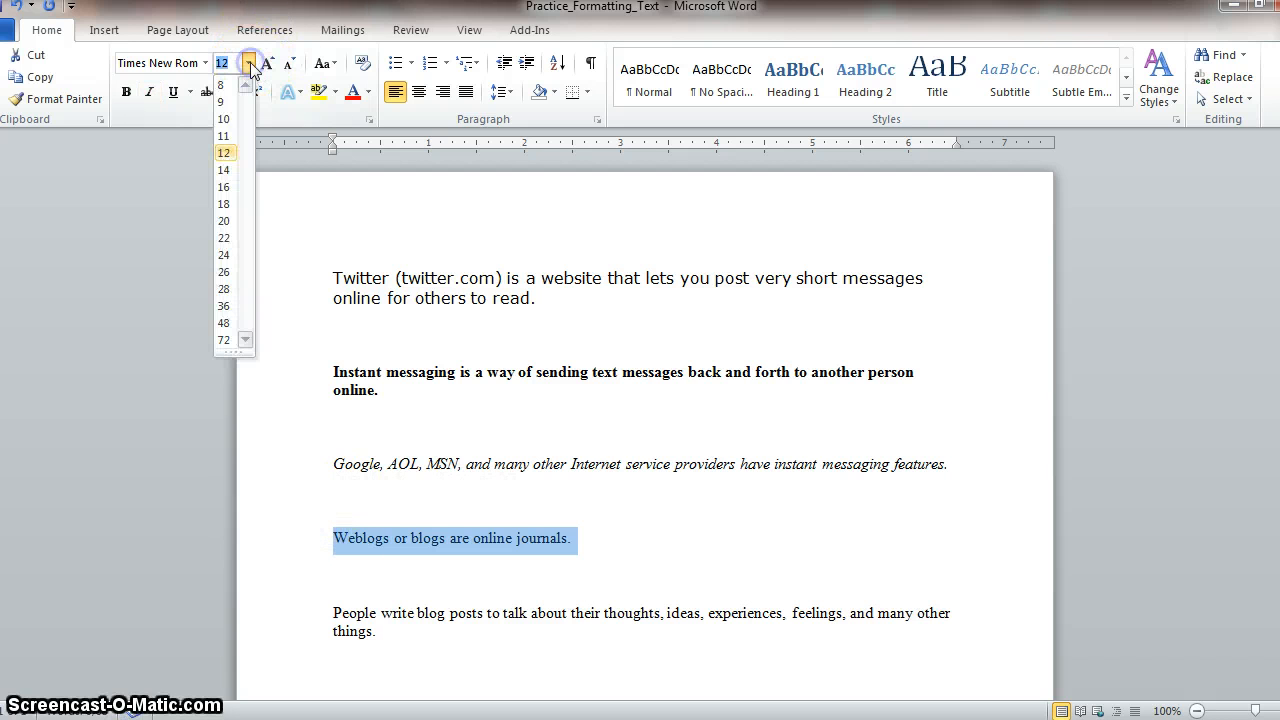
pyautogui.click(224, 187)
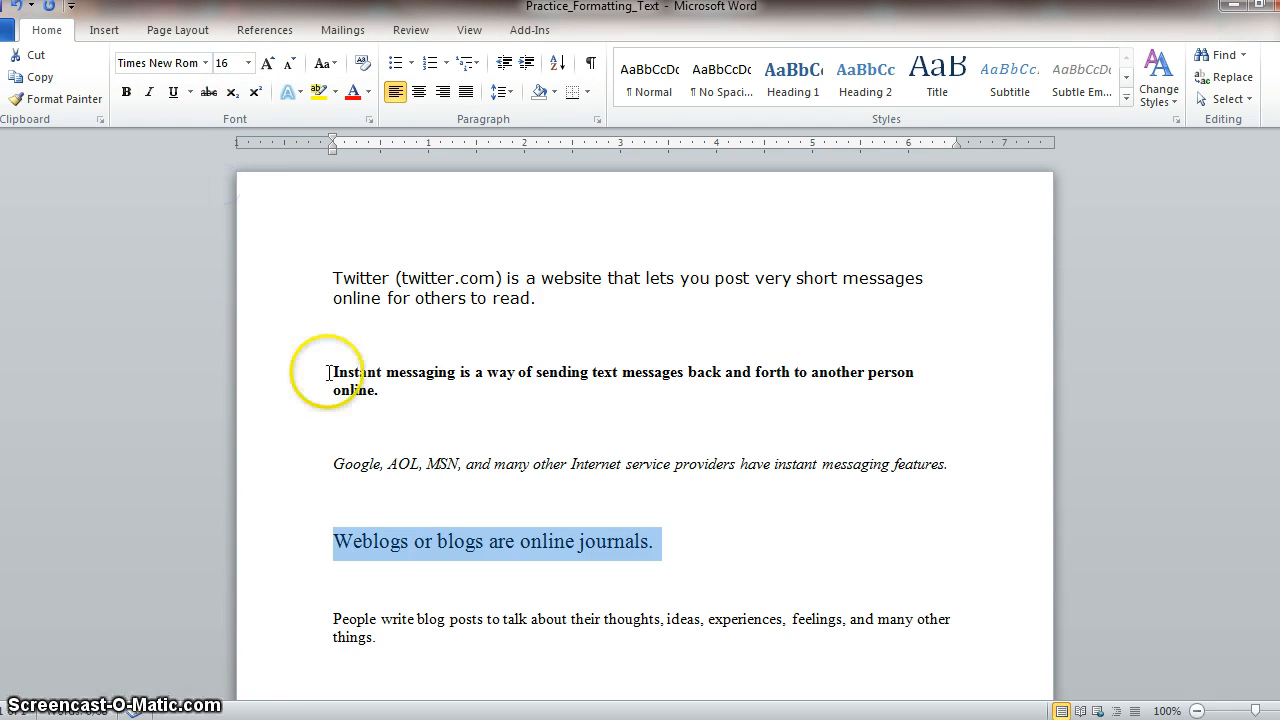
pyautogui.click(401, 575)
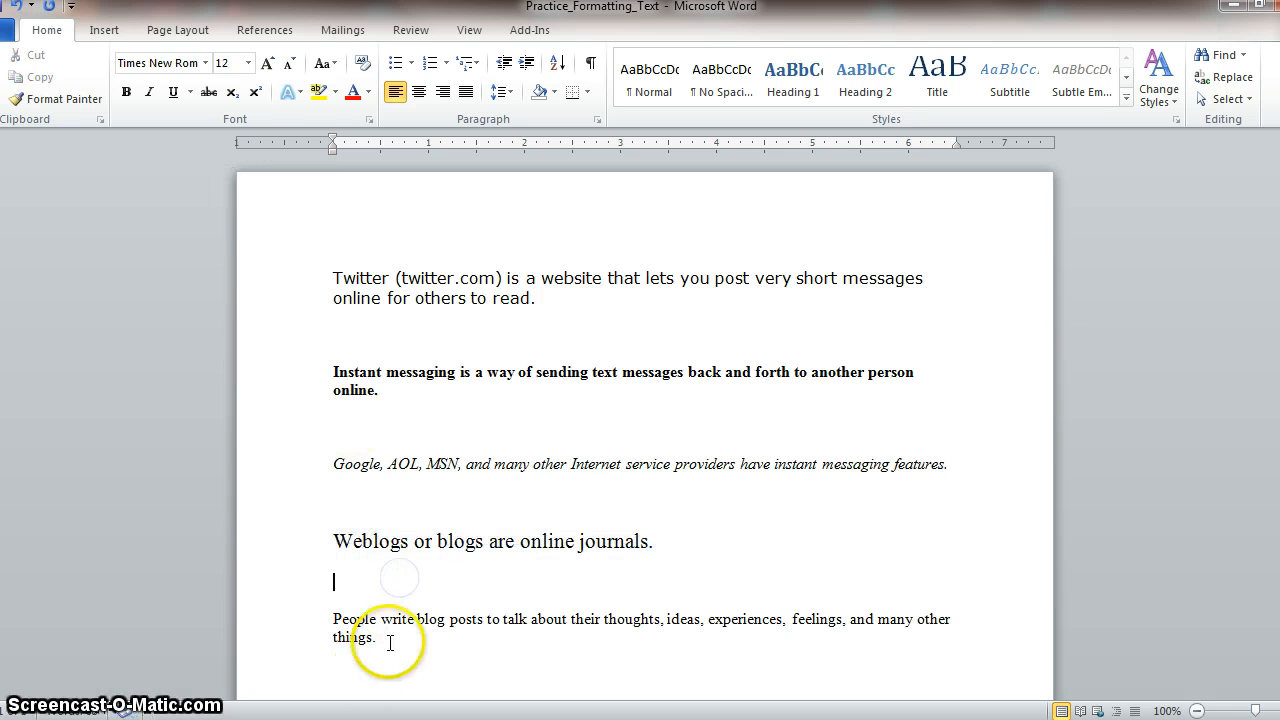
# - Set the font size of the last sentence, about people writing blog posts, to 8
pyautogui.doubleClick(311, 634)
pyautogui.click(247, 65)
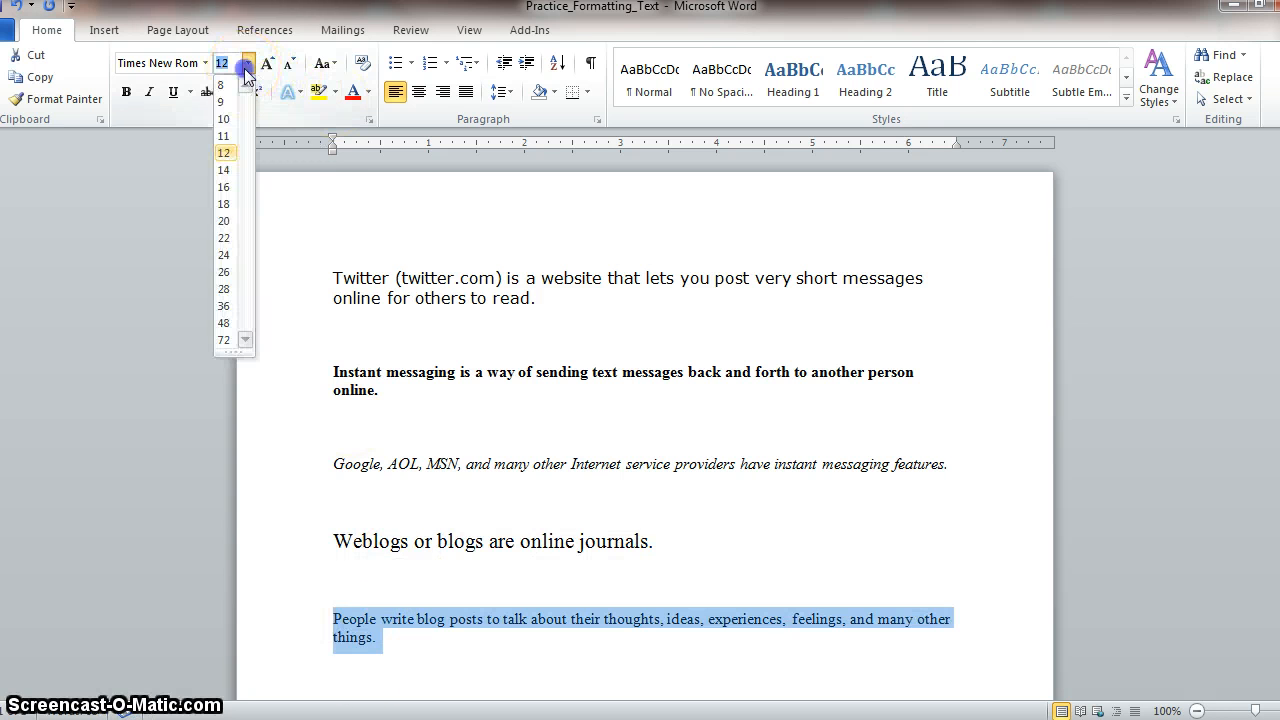
pyautogui.click(226, 88)
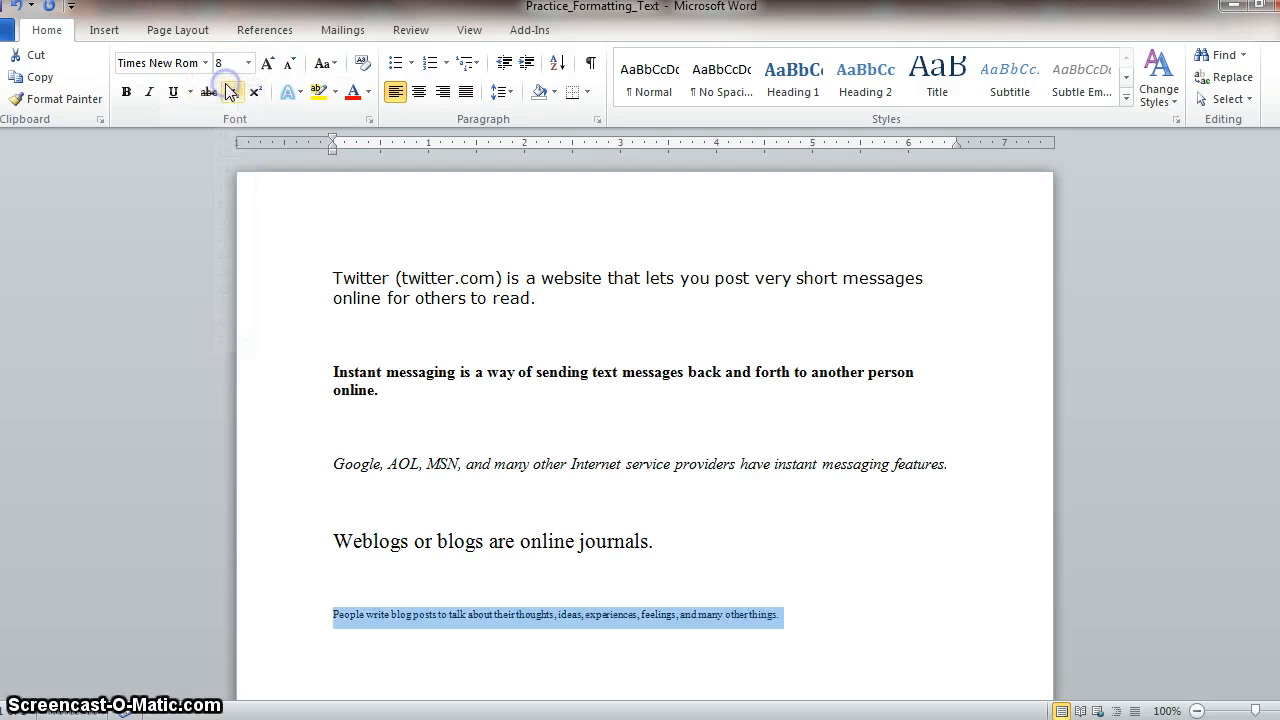
pyautogui.click(552, 541)
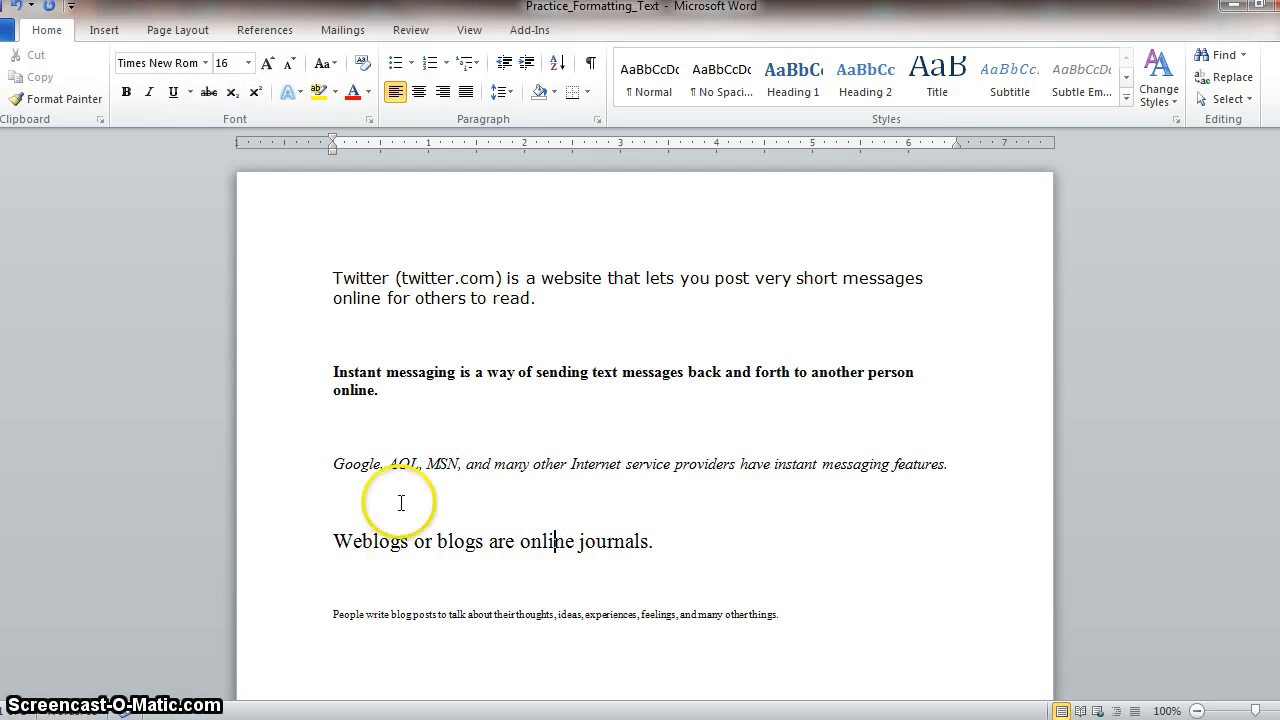
pyautogui.click(795, 646)
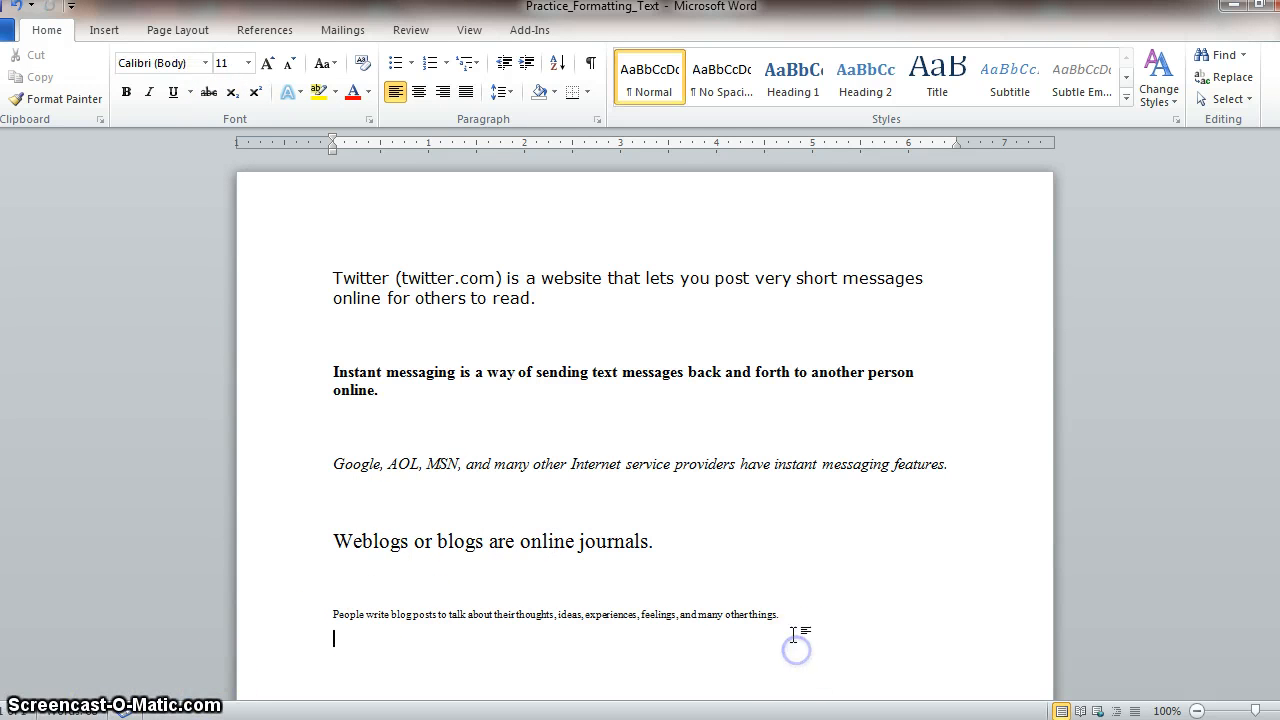
# - Insert a header in the built-in Blank style with the text "Text Formatting Document"
pyautogui.click(105, 30)
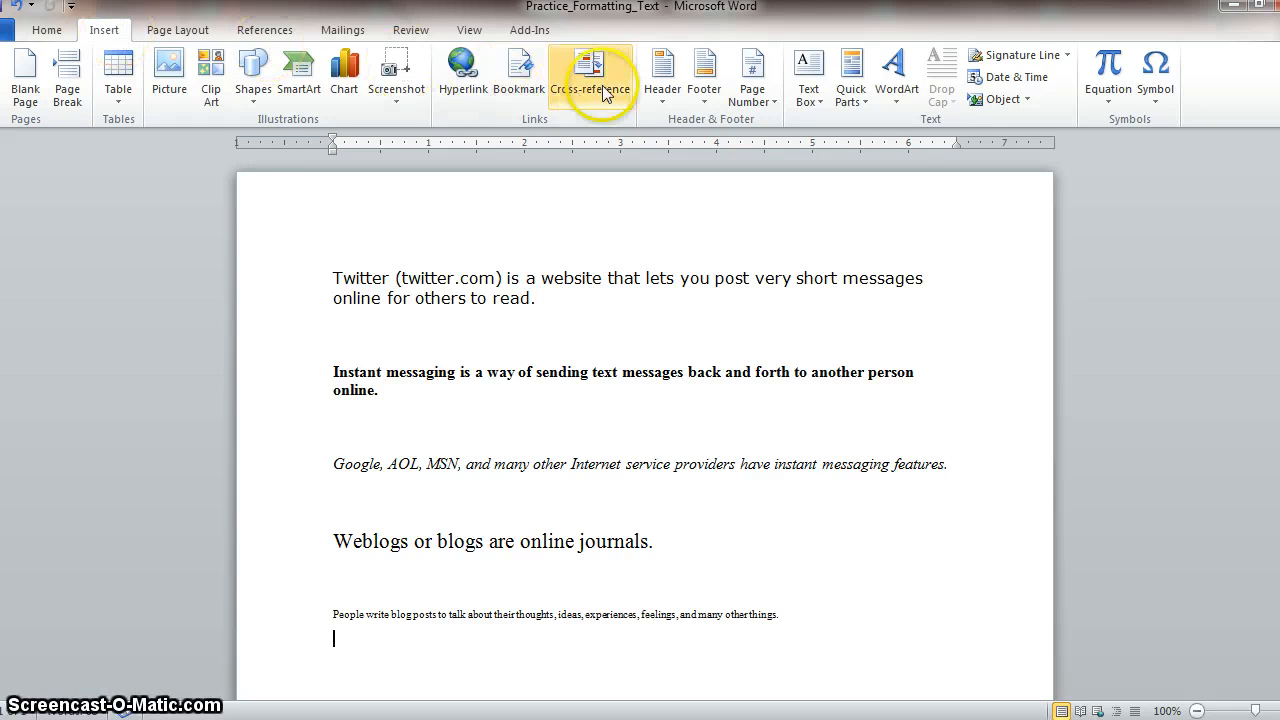
pyautogui.click(666, 103)
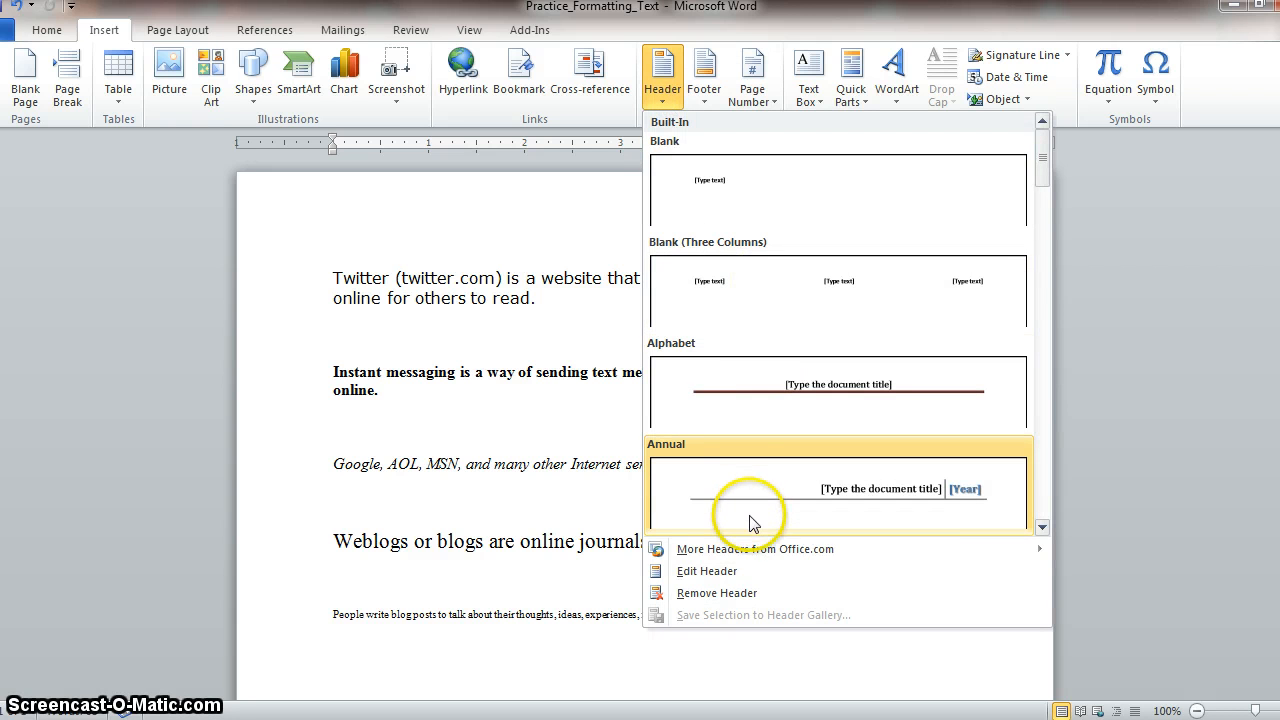
pyautogui.click(755, 201)
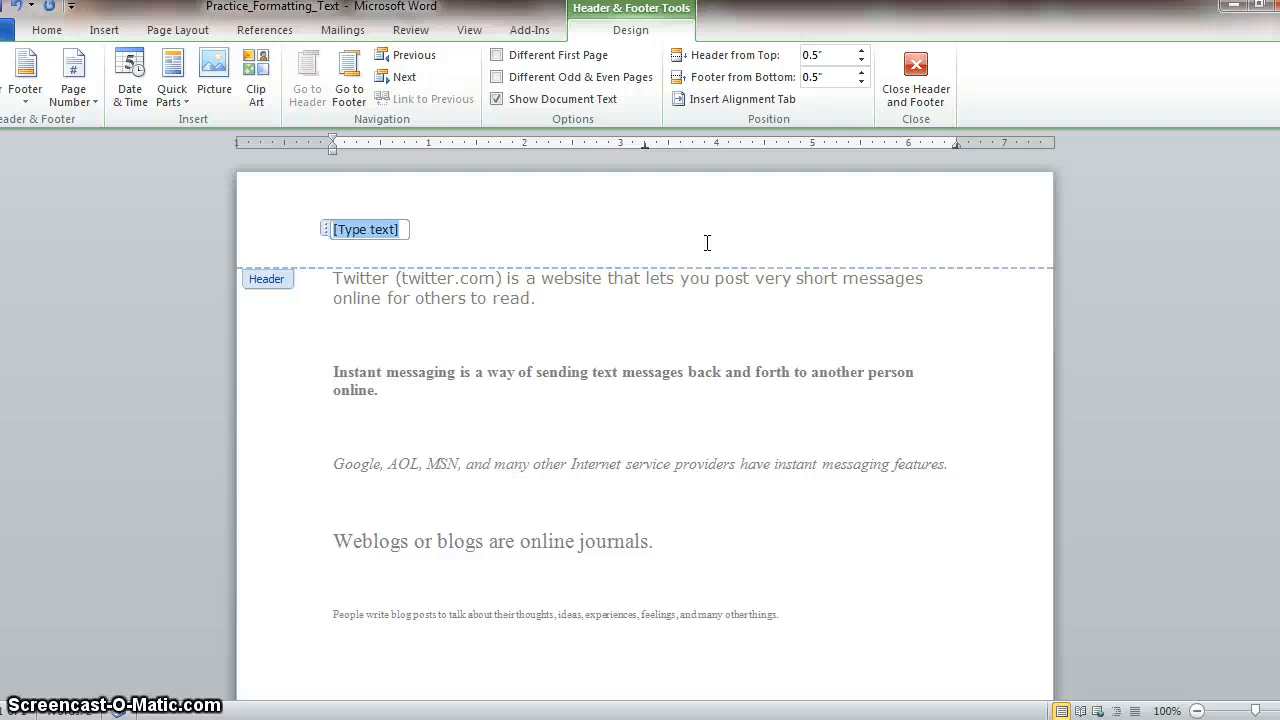
pyautogui.write('Text Formatting Document')
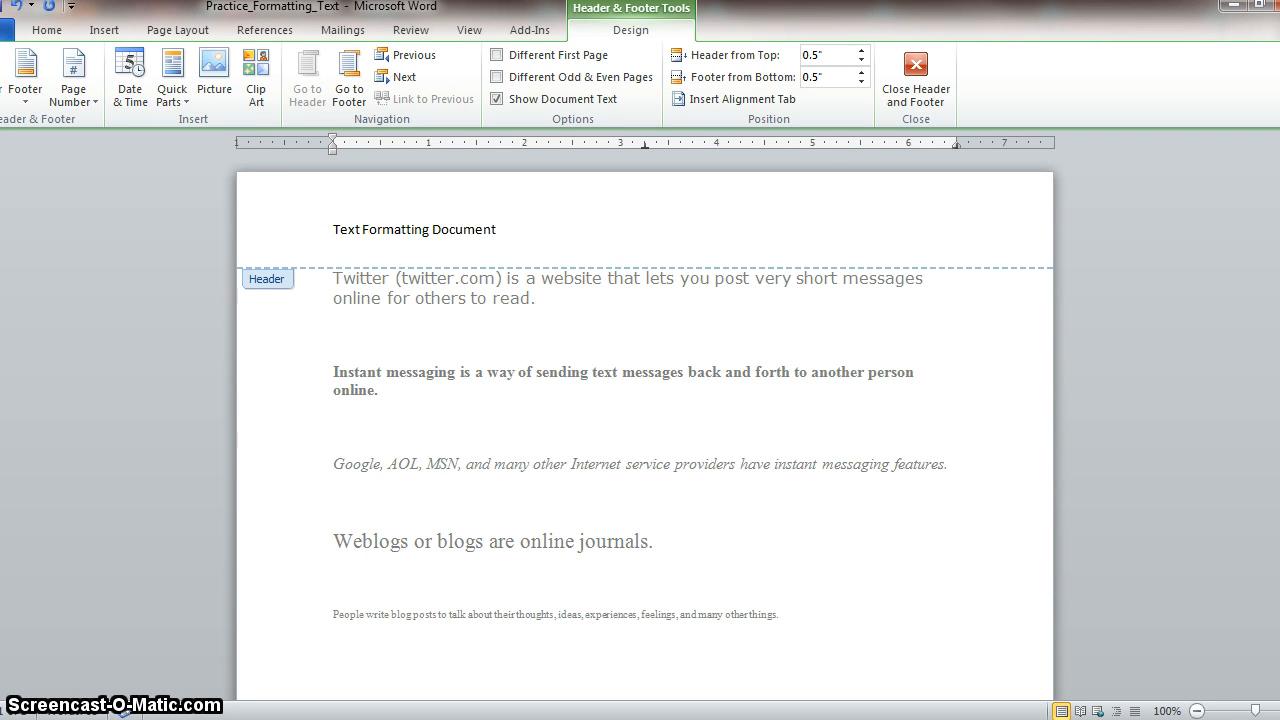
# - Leave header editing, reopen the header to check access to it, and return to the document body
pyautogui.click(760, 378)
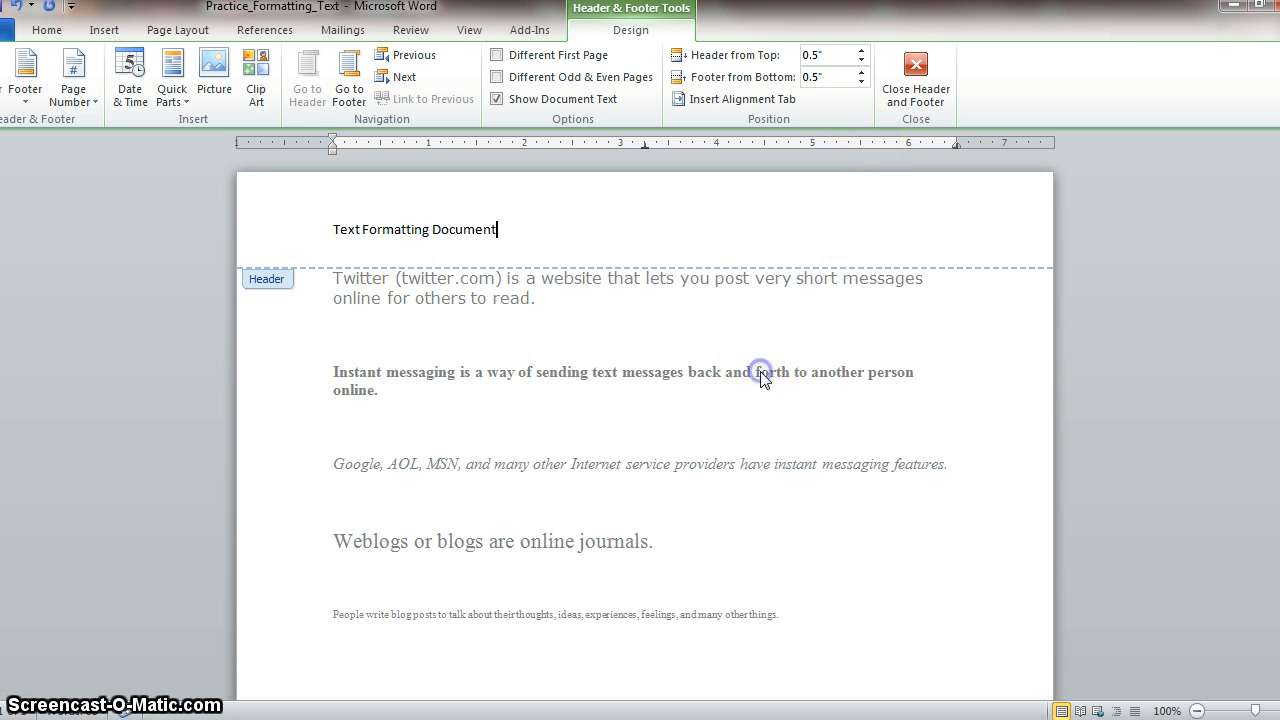
pyautogui.doubleClick(384, 233)
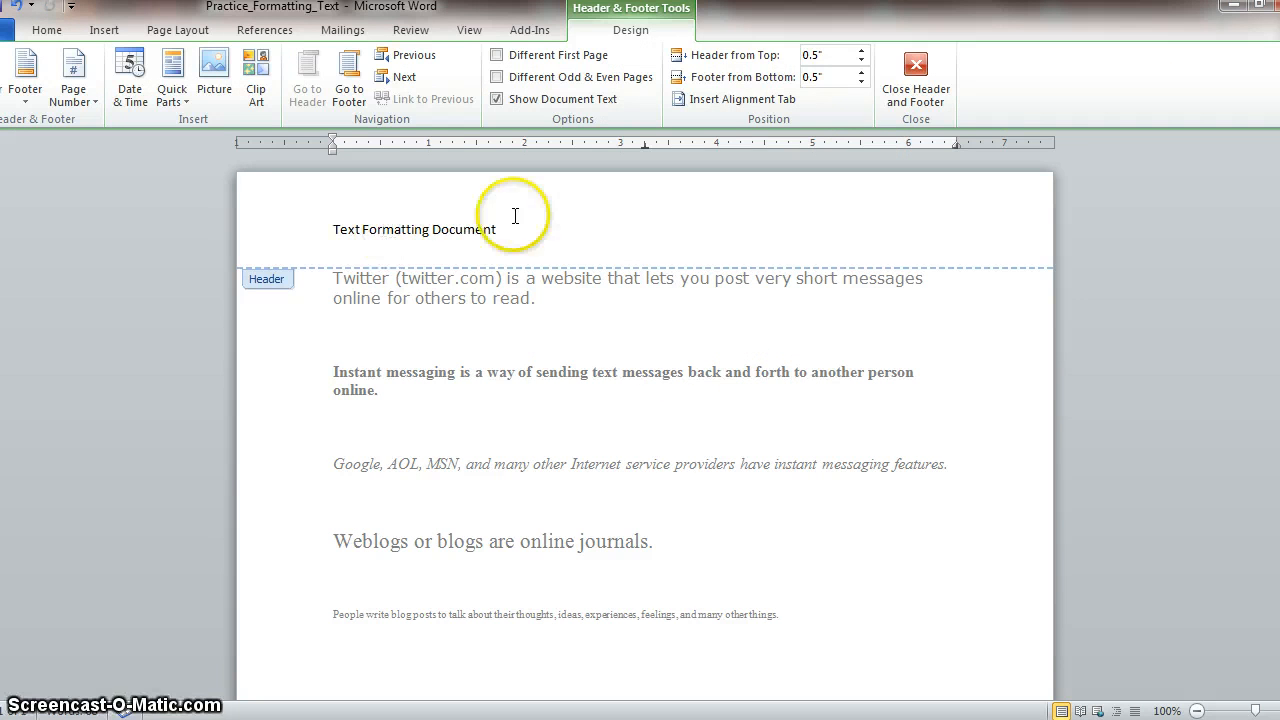
pyautogui.click(916, 70)
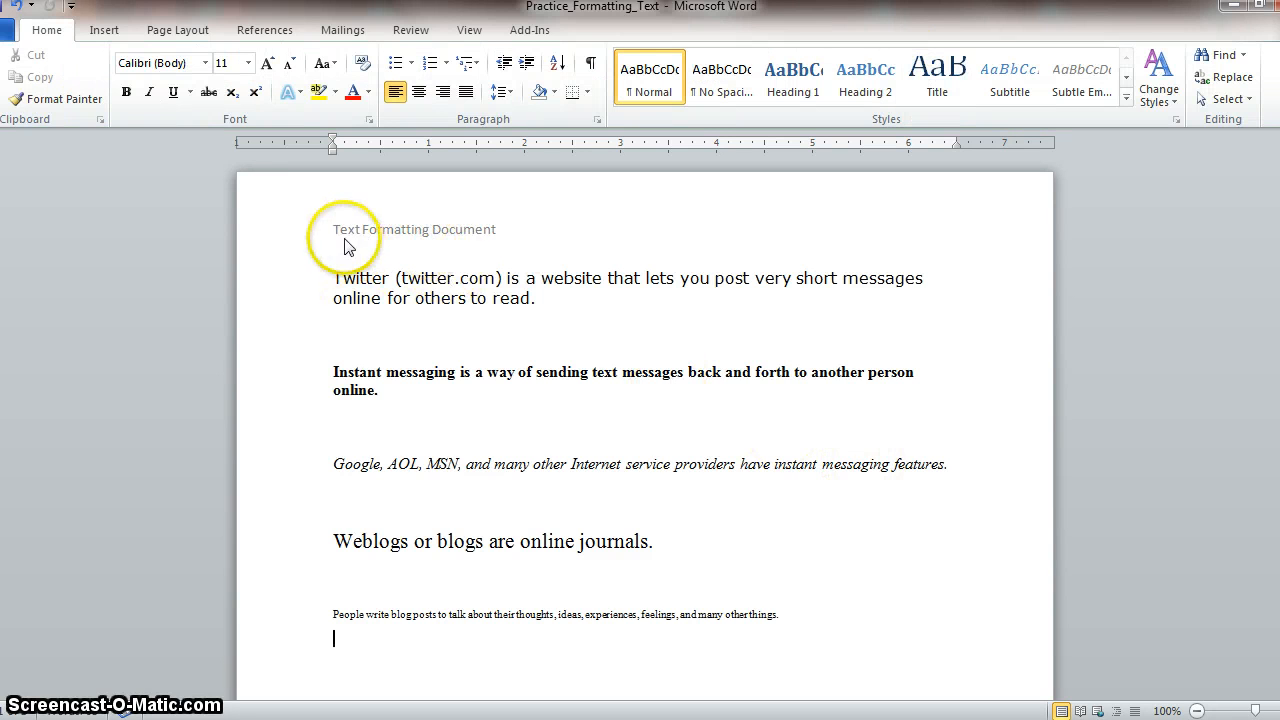
pyautogui.moveTo(505, 280); pyautogui.dragTo(396, 191)
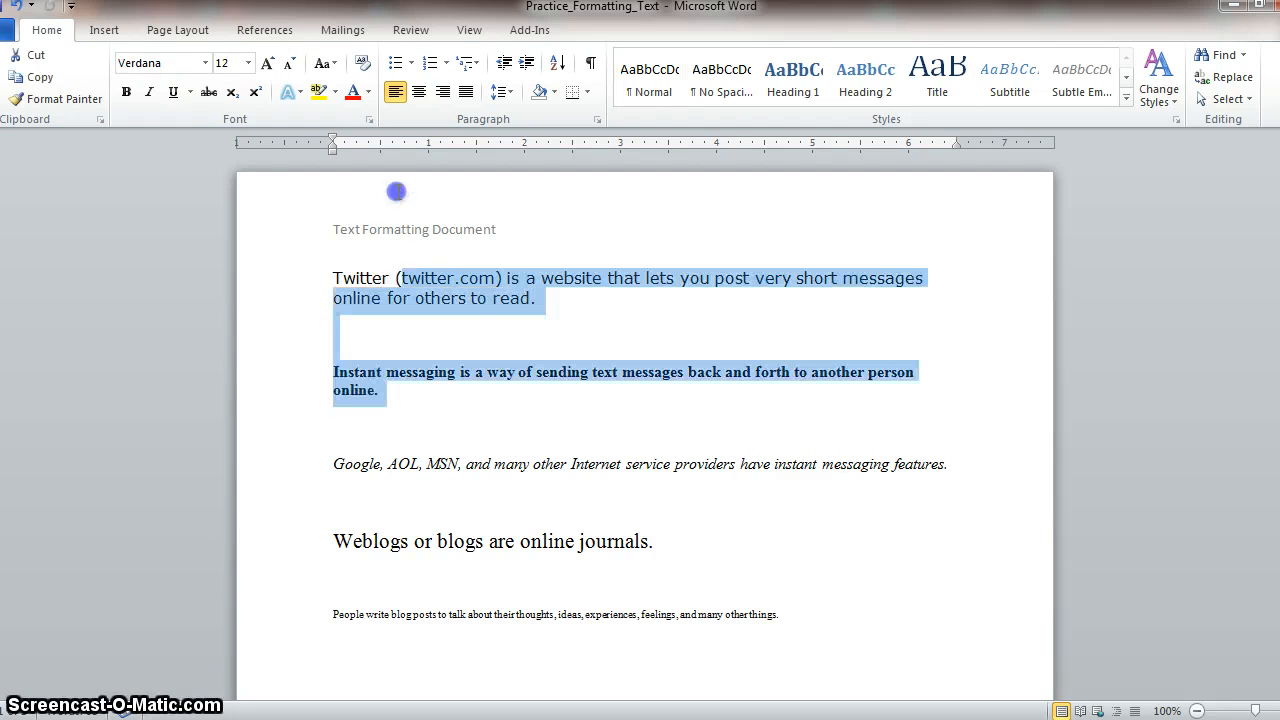
pyautogui.click(417, 385)
pyautogui.doubleClick(430, 220)
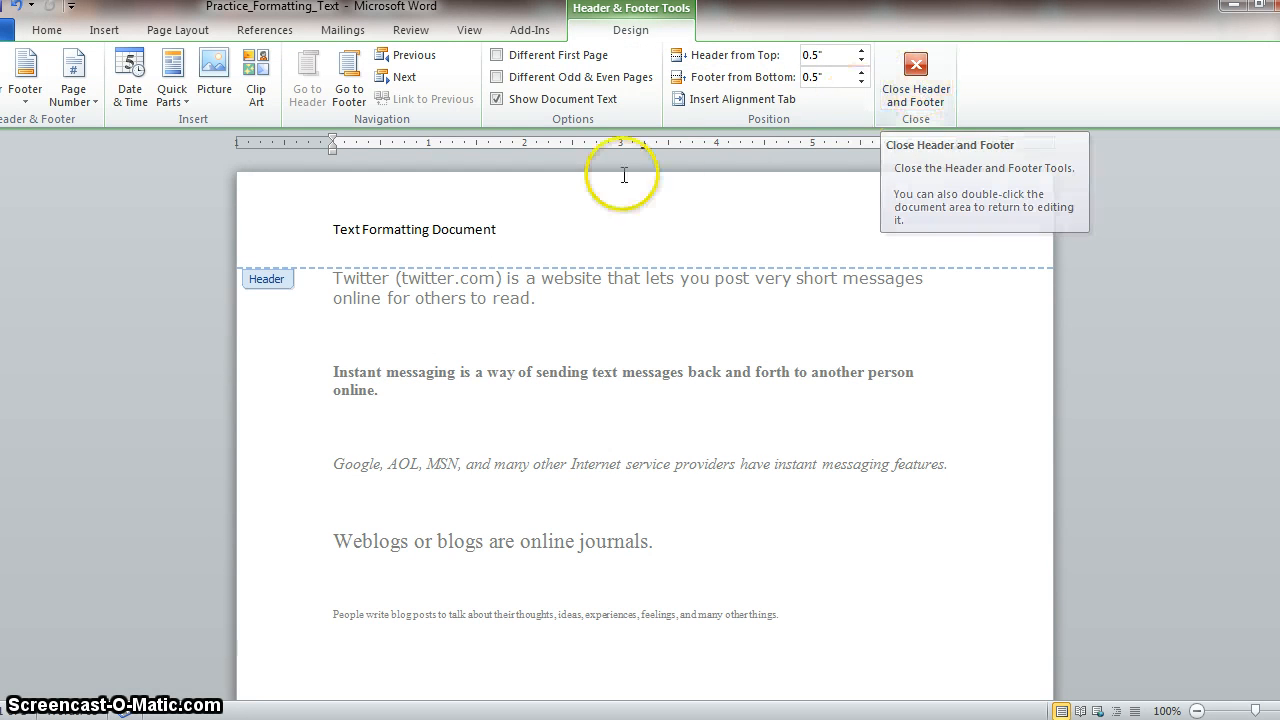
pyautogui.click(910, 76)
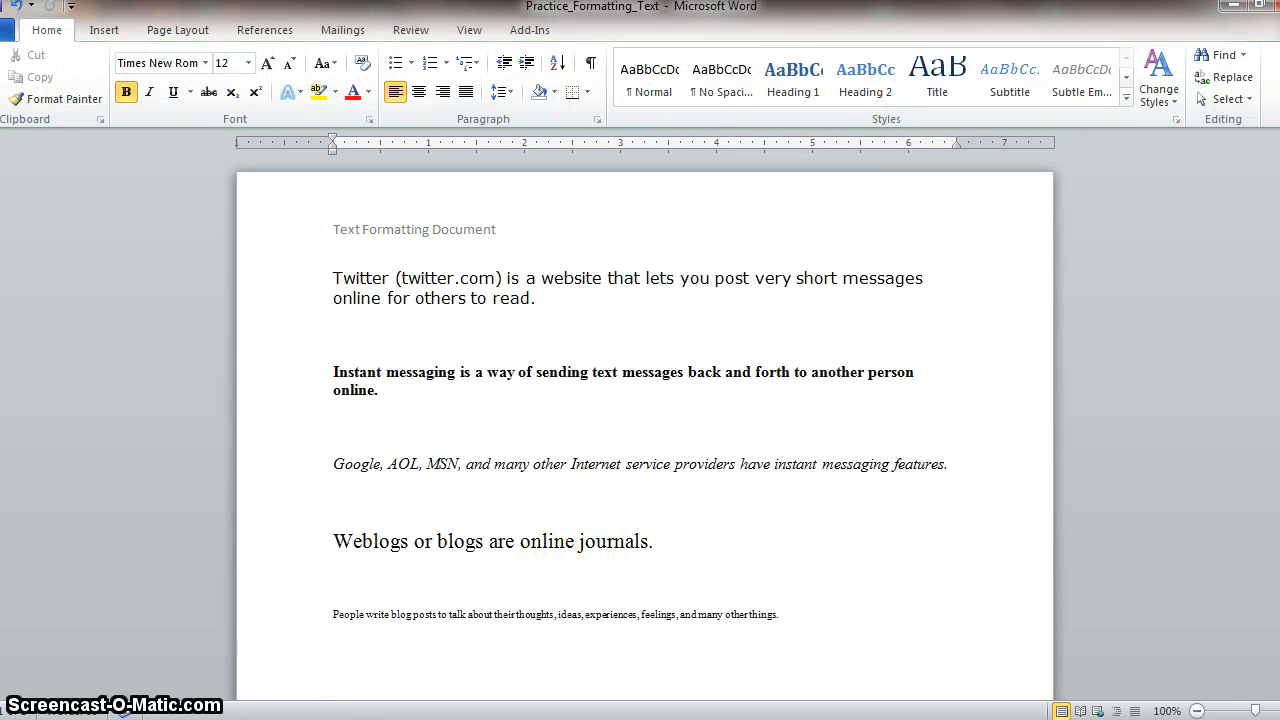
# - Insert a footer in the built-in Blank style
pyautogui.scroll(-1, 422, 552)
pyautogui.click(105, 29)
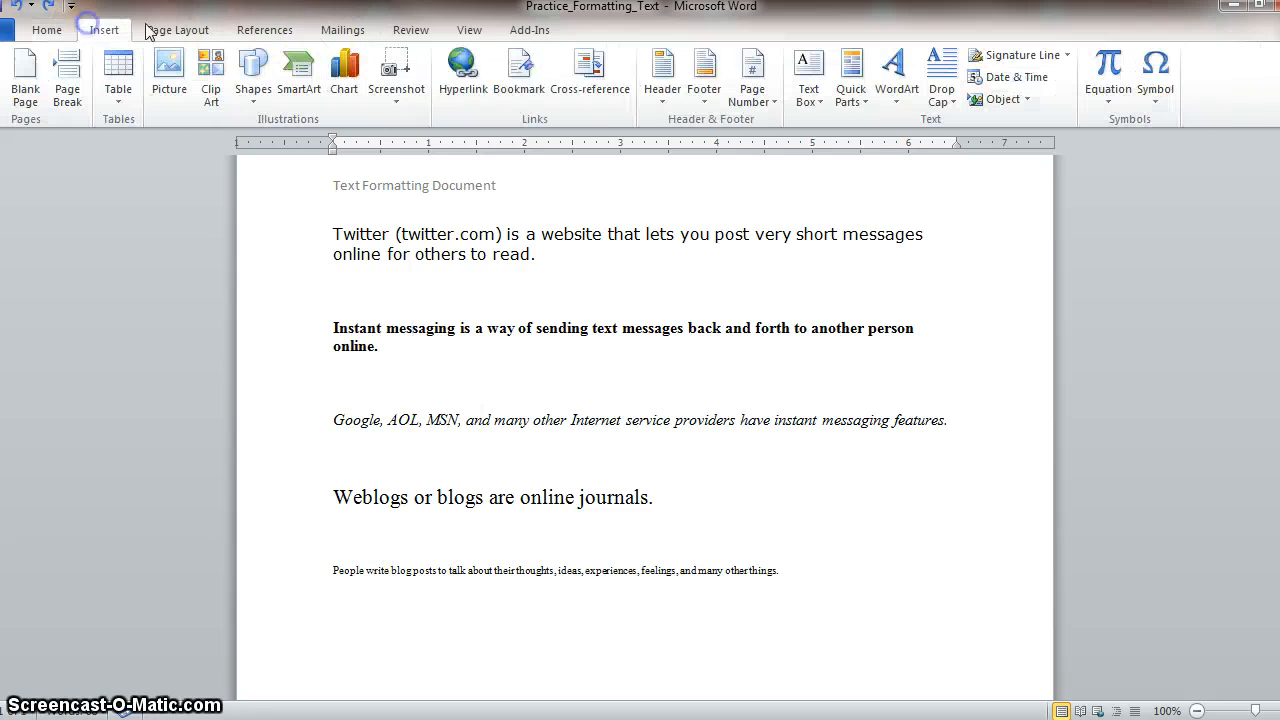
pyautogui.click(705, 102)
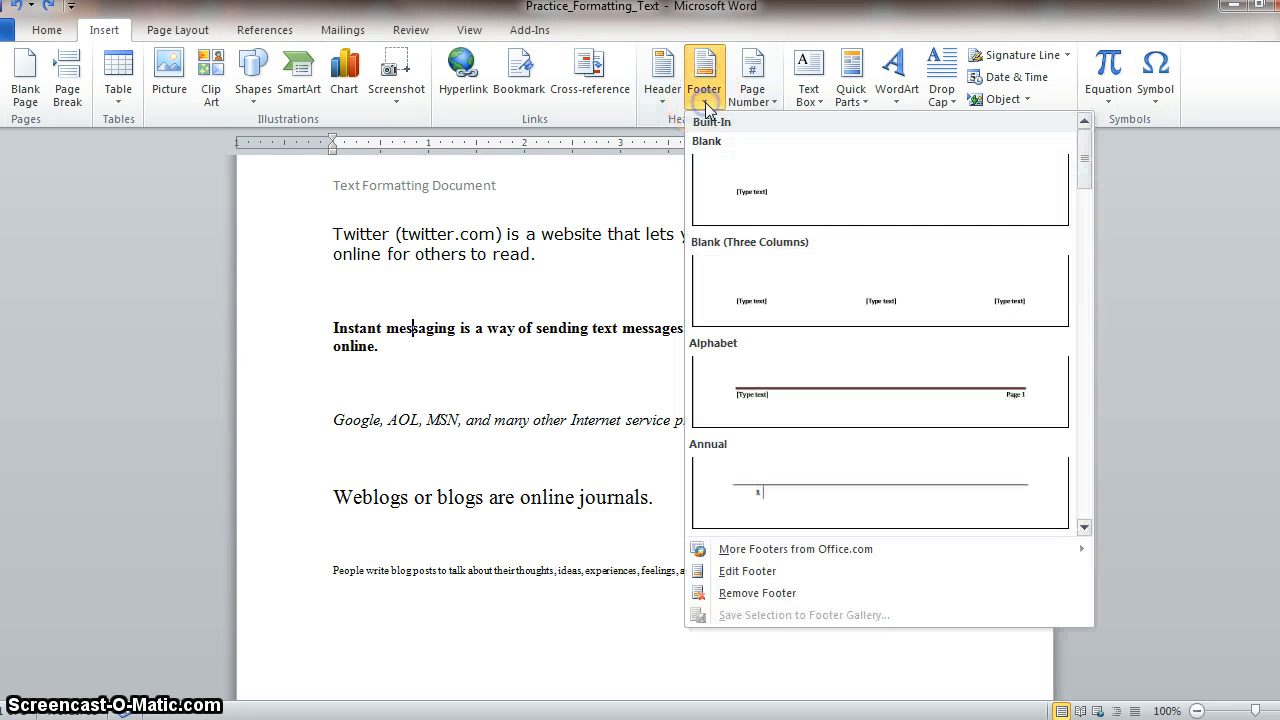
pyautogui.click(749, 194)
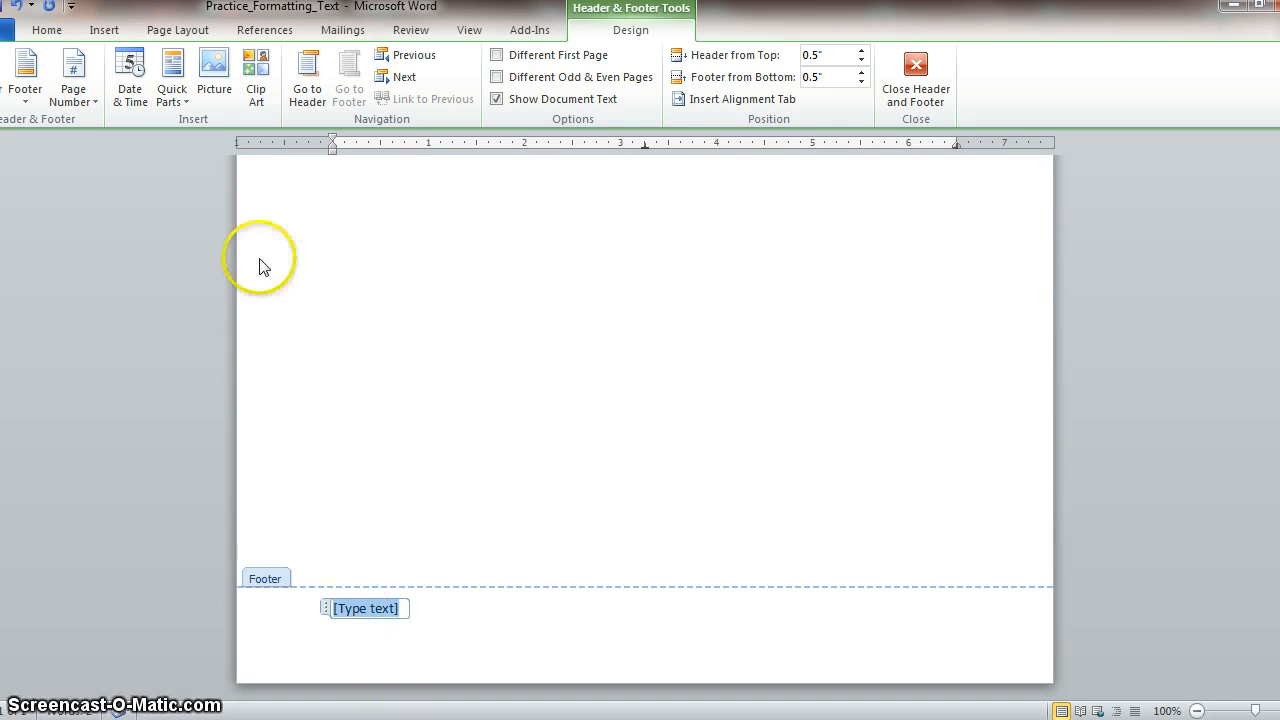
# - Add a Plain Number 1 page number at the bottom of the page and leave footer editing
pyautogui.click(95, 104)
pyautogui.moveTo(122, 146)
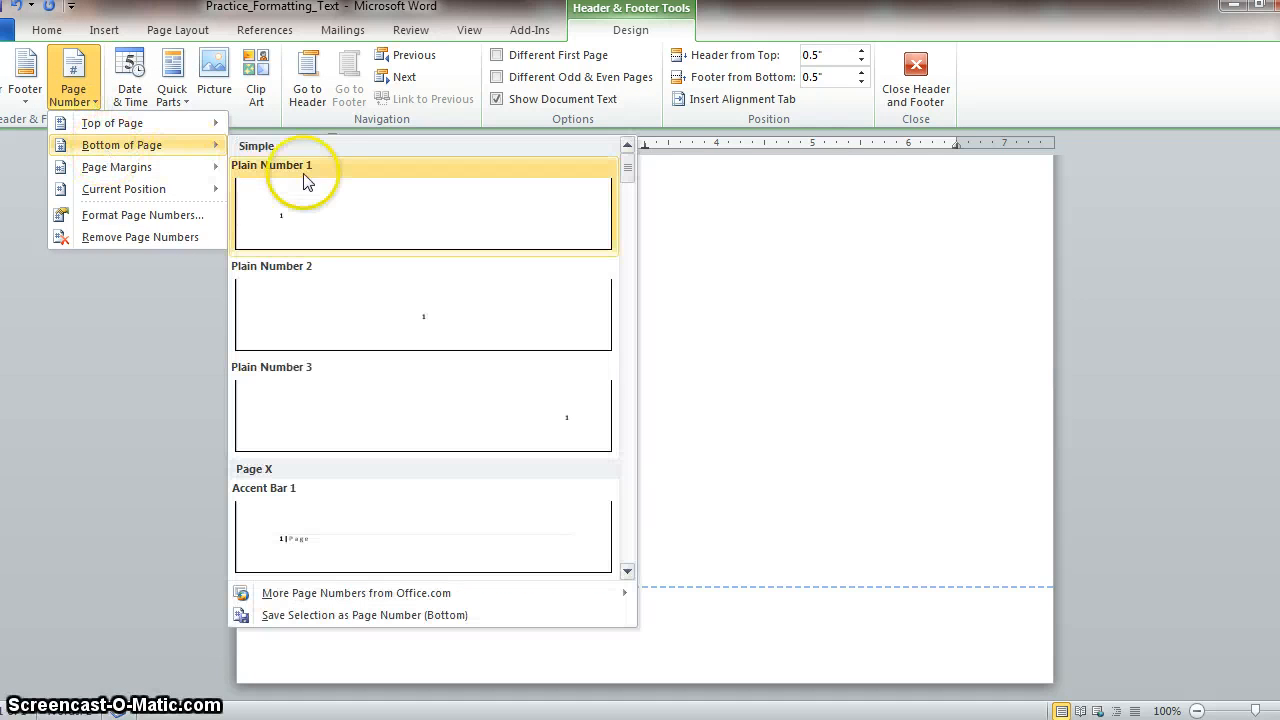
pyautogui.click(333, 215)
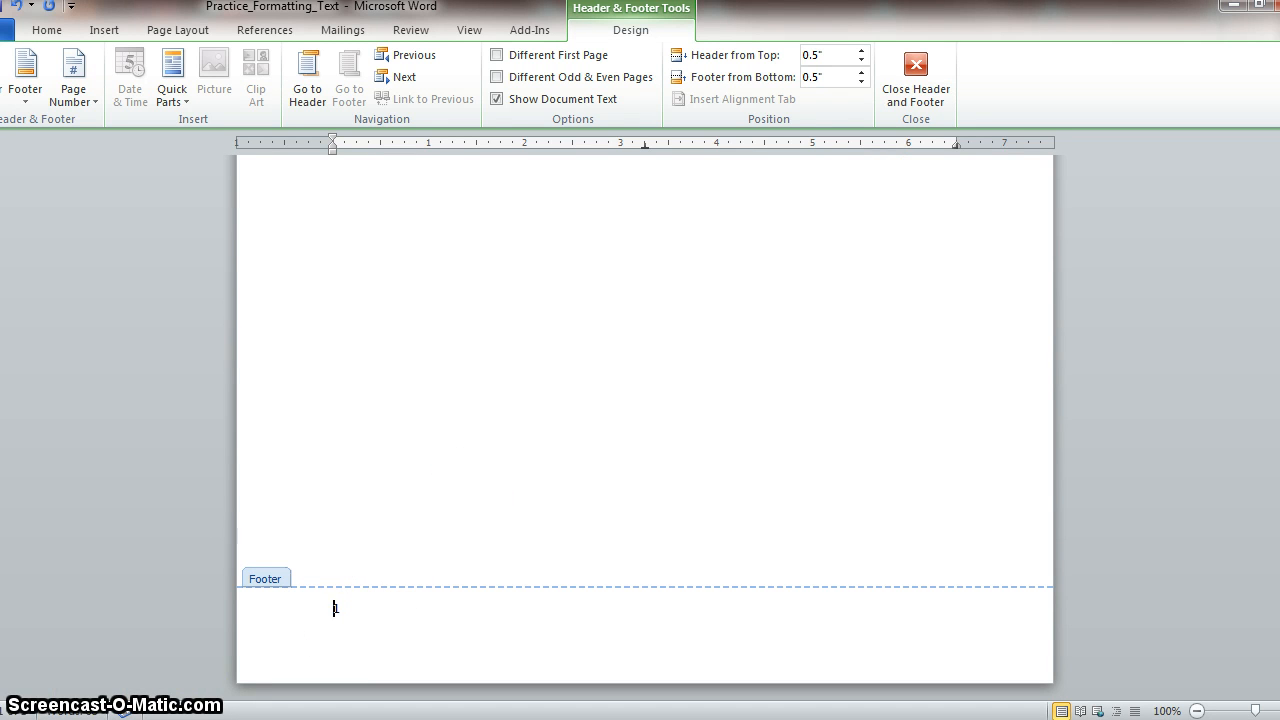
pyautogui.click(916, 62)
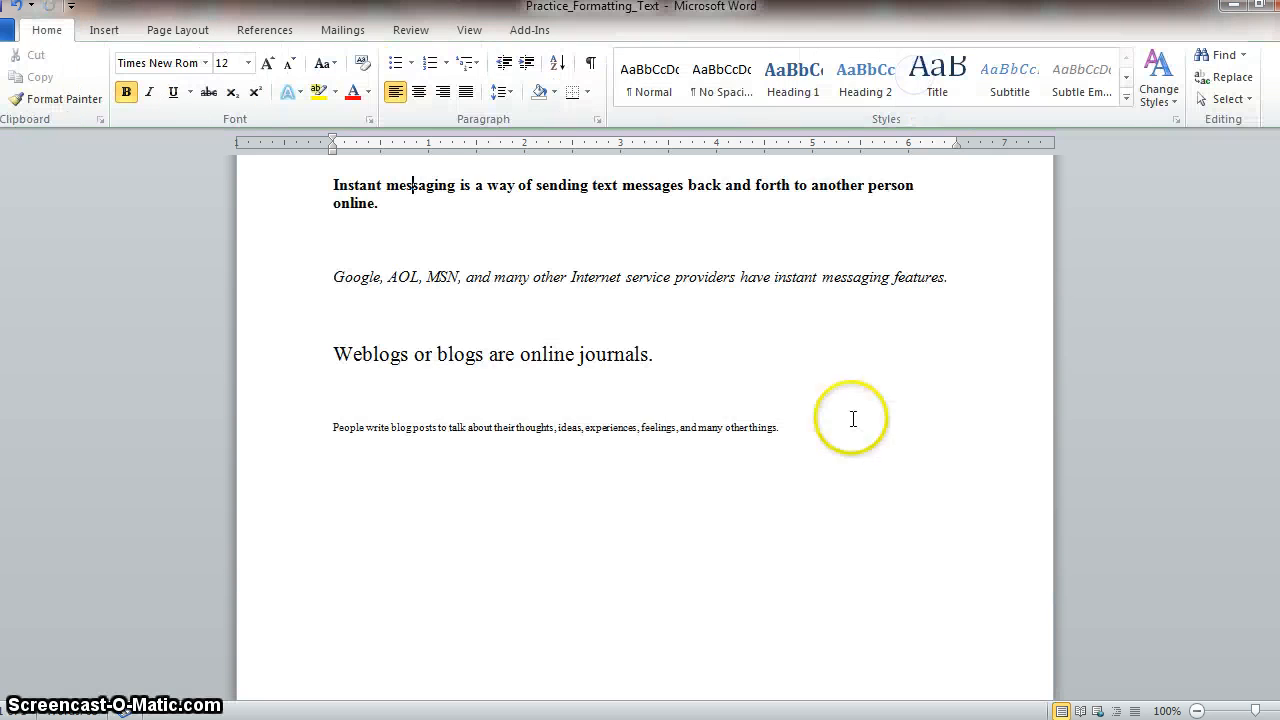
# - Examine the header and page number in the print preview, and return to the document
pyautogui.scroll(4, 640, 400)
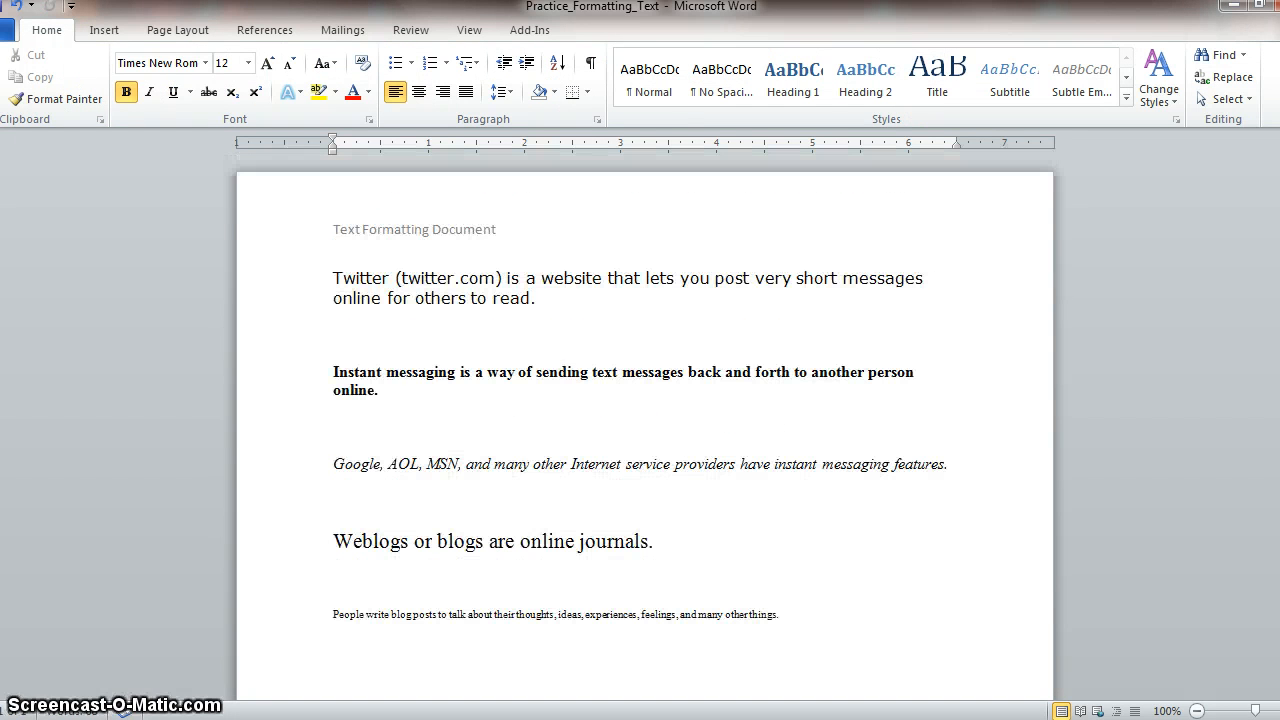
pyautogui.click(5, 30)
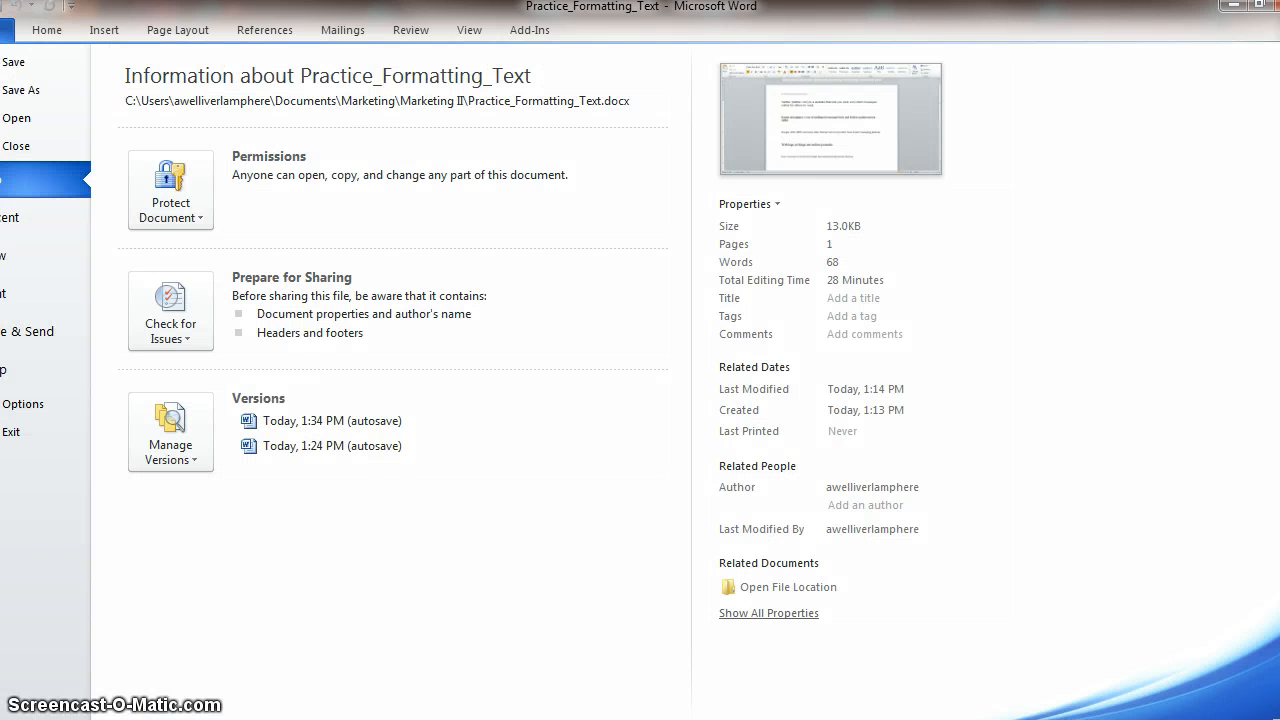
pyautogui.click(40, 296)
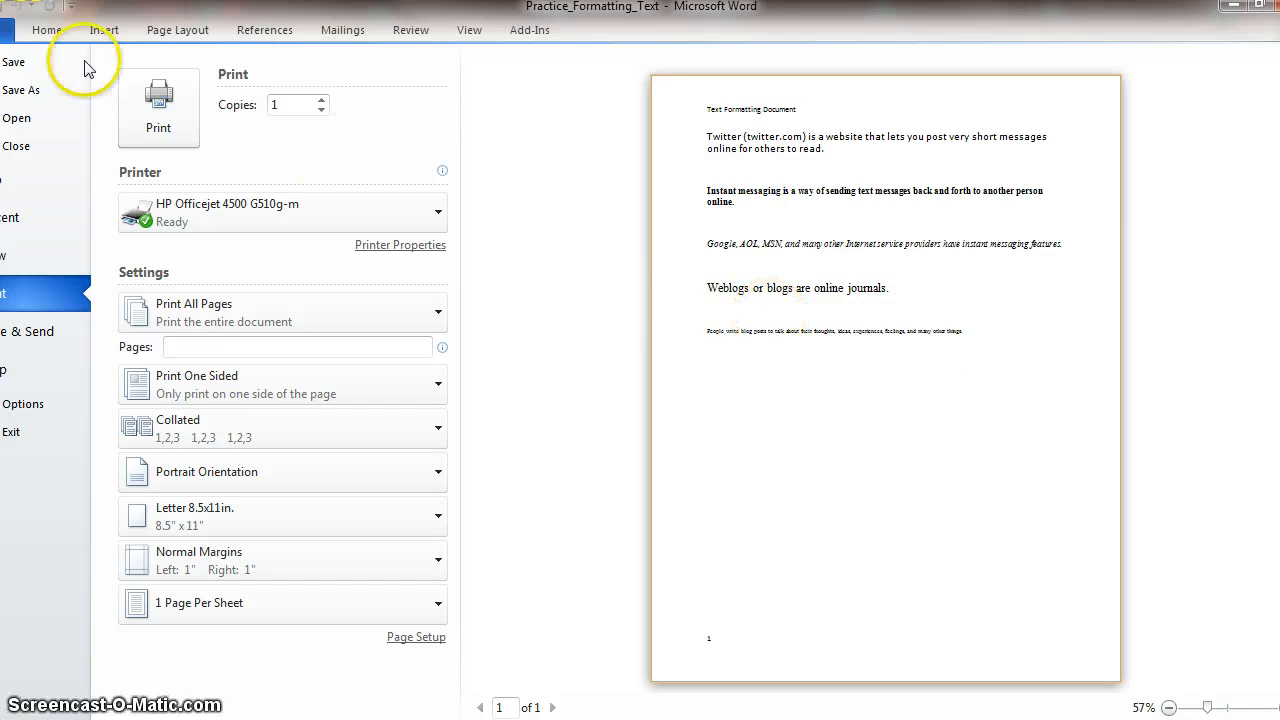
pyautogui.click(47, 30)
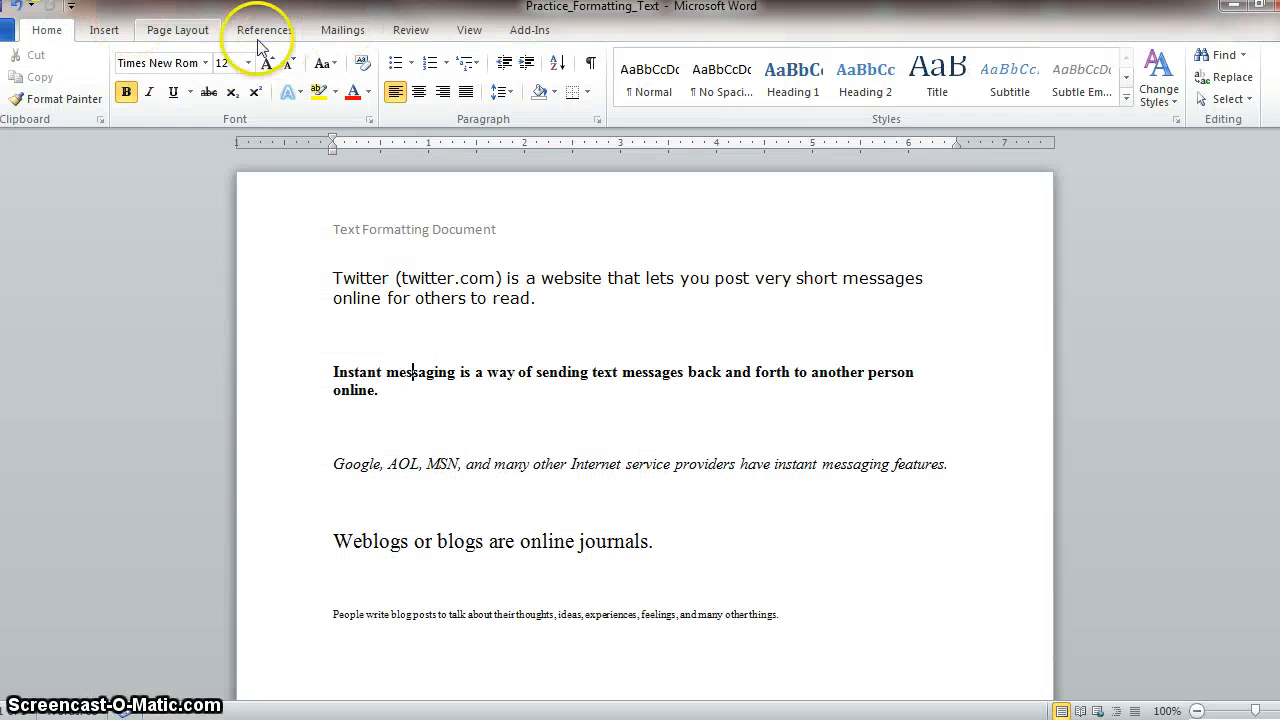
# - Change the page orientation to Landscape
pyautogui.click(170, 38)
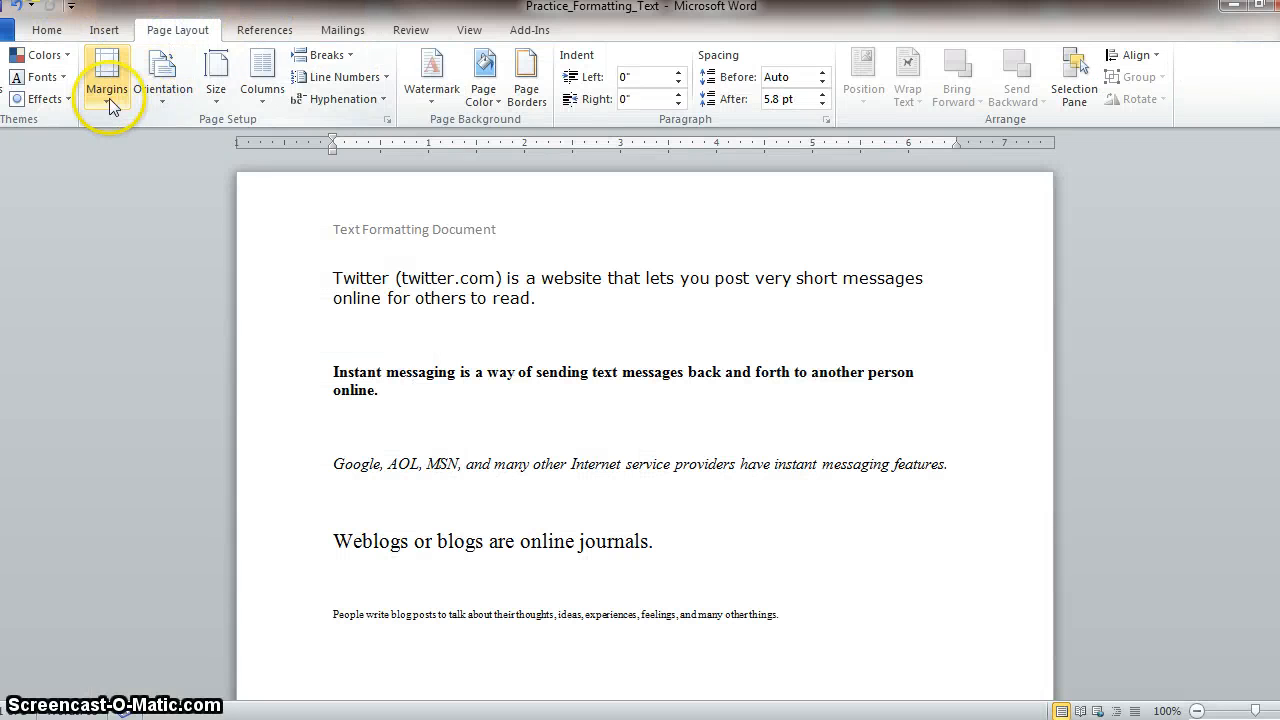
pyautogui.click(160, 100)
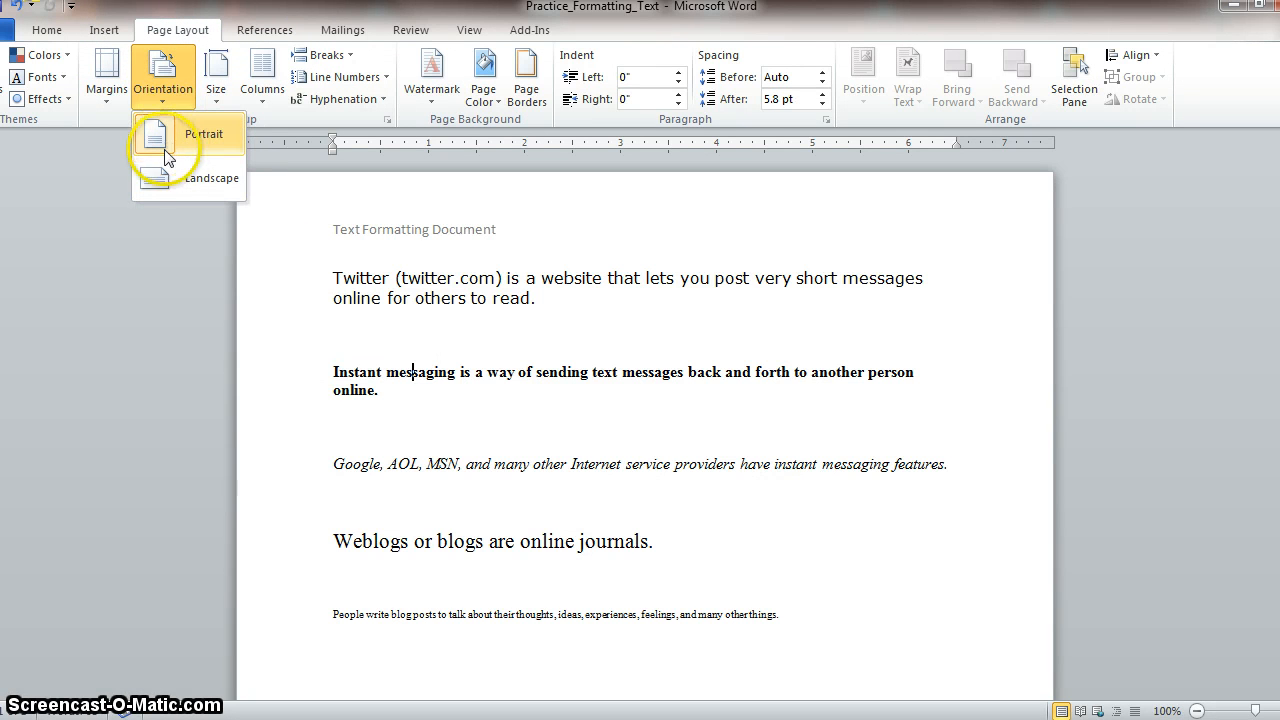
pyautogui.click(169, 177)
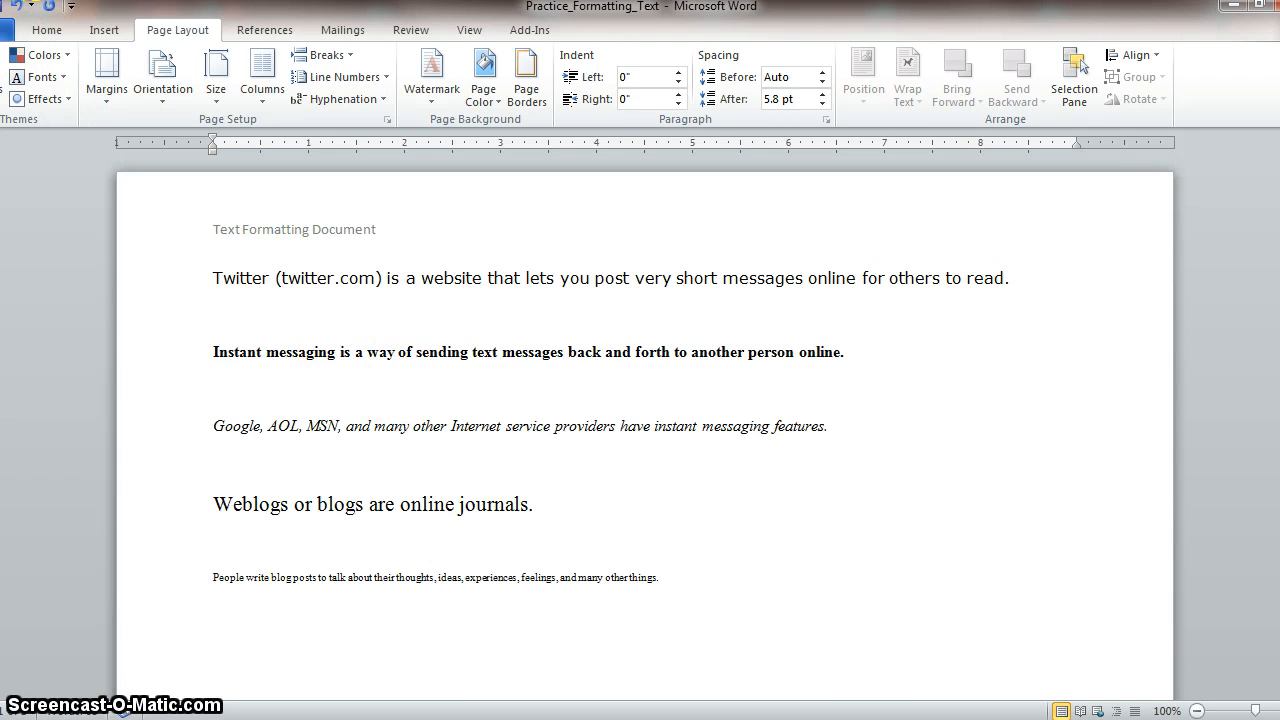
# - Check the landscape page in the print preview, and undo the orientation change
pyautogui.click(5, 30)
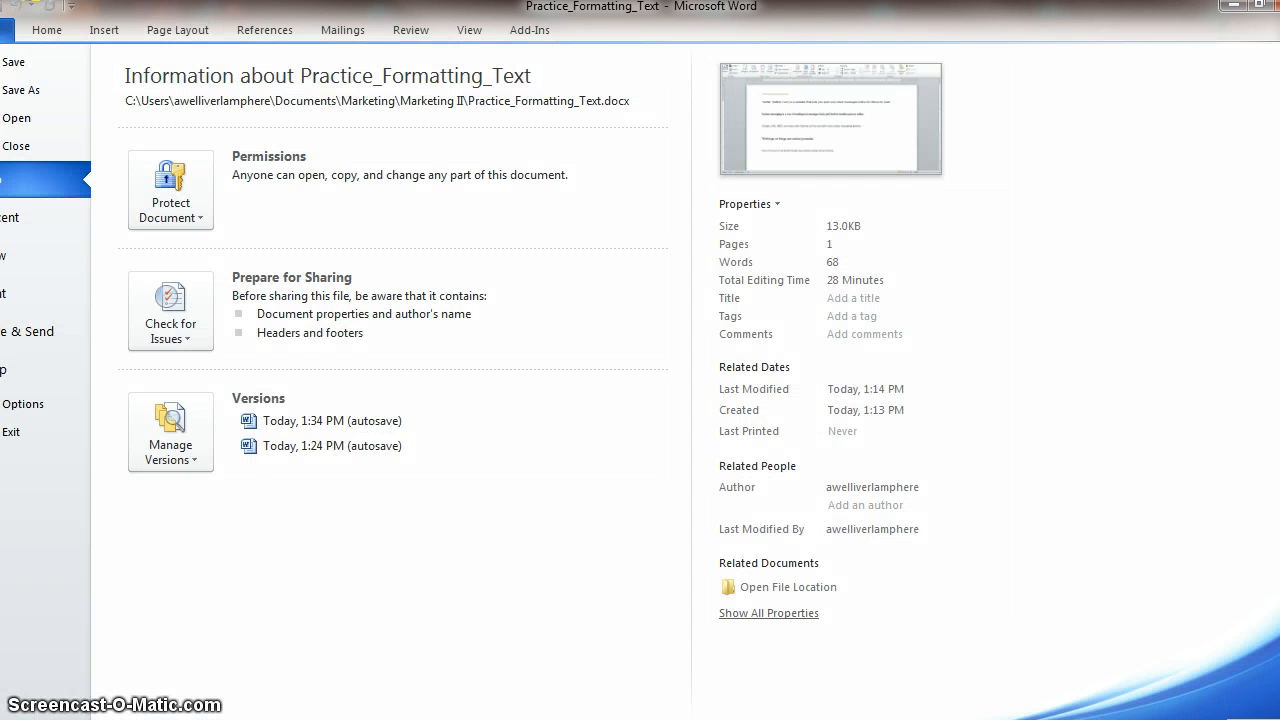
pyautogui.click(22, 294)
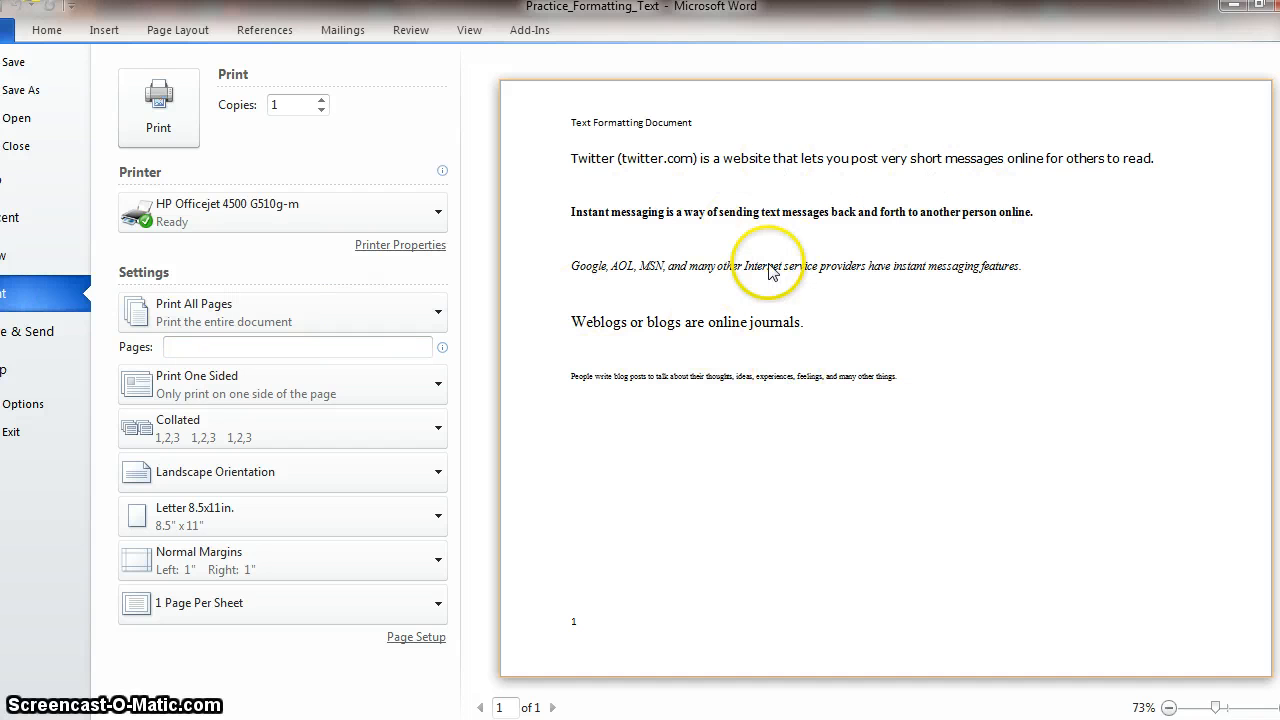
pyautogui.click(50, 34)
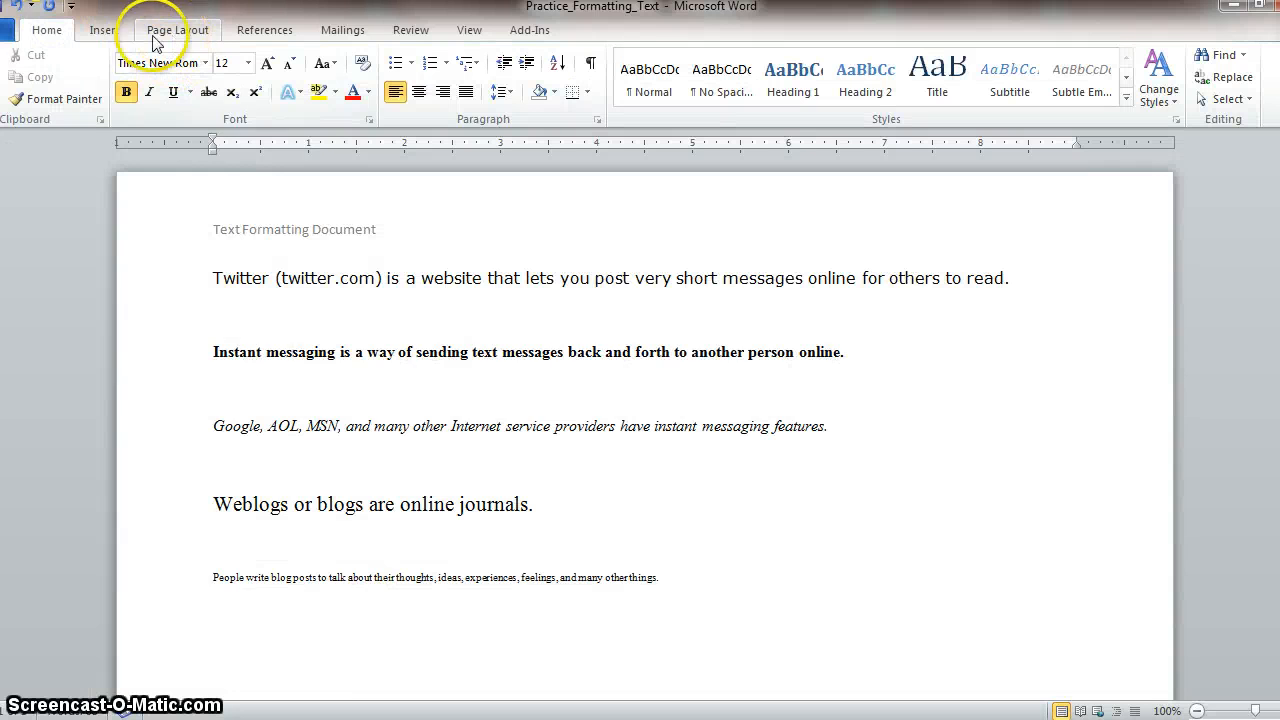
pyautogui.click(20, 9)
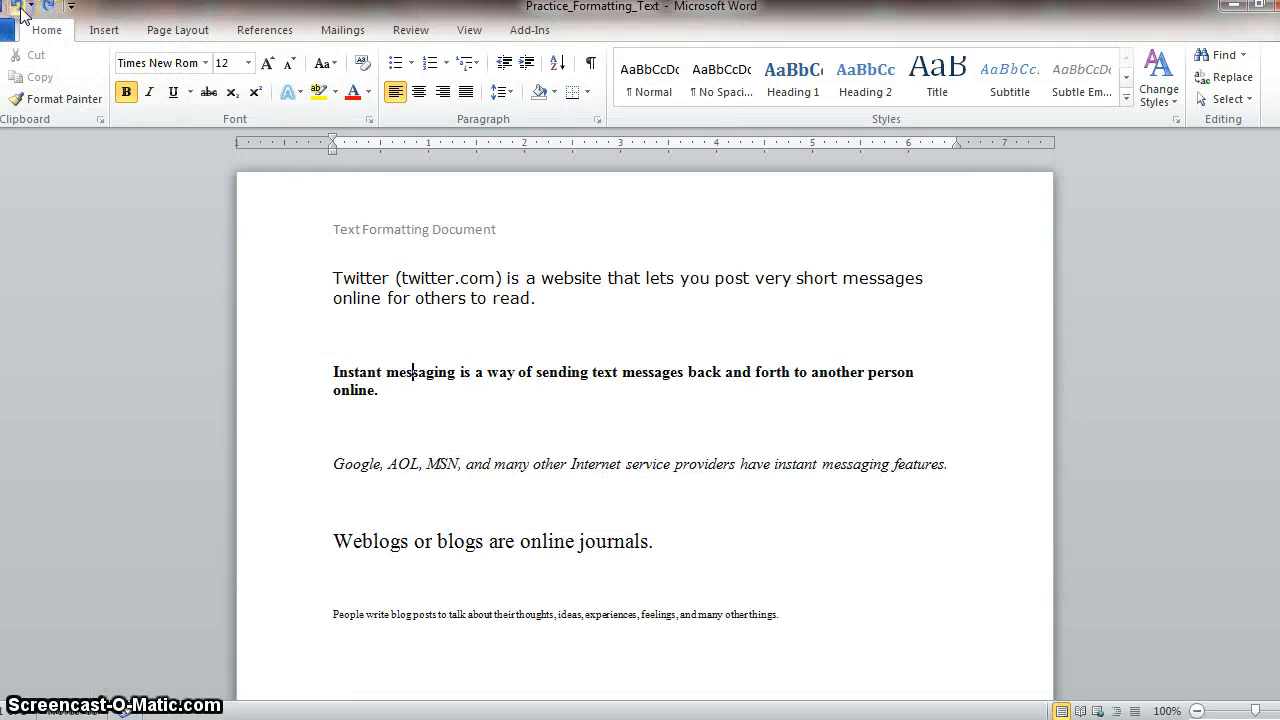
# - Set the page margins to the Narrow preset with 0.5" on all sides
pyautogui.click(178, 31)
pyautogui.click(106, 86)
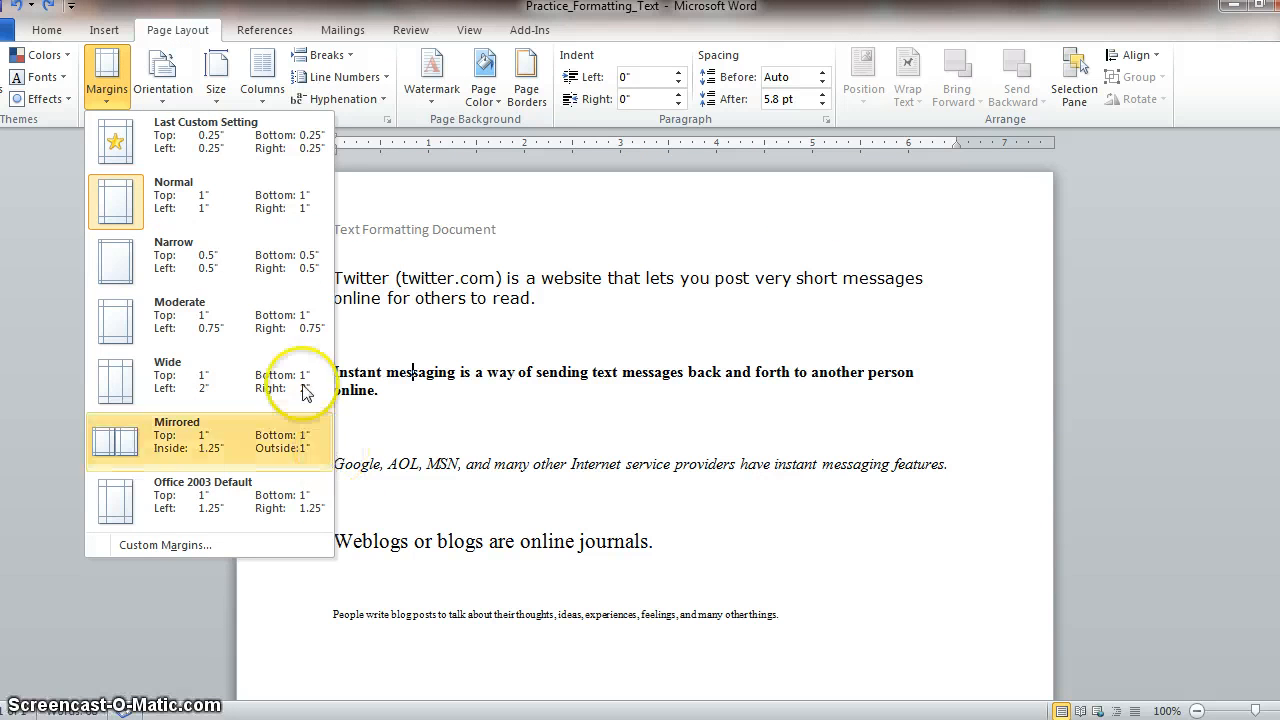
pyautogui.click(281, 273)
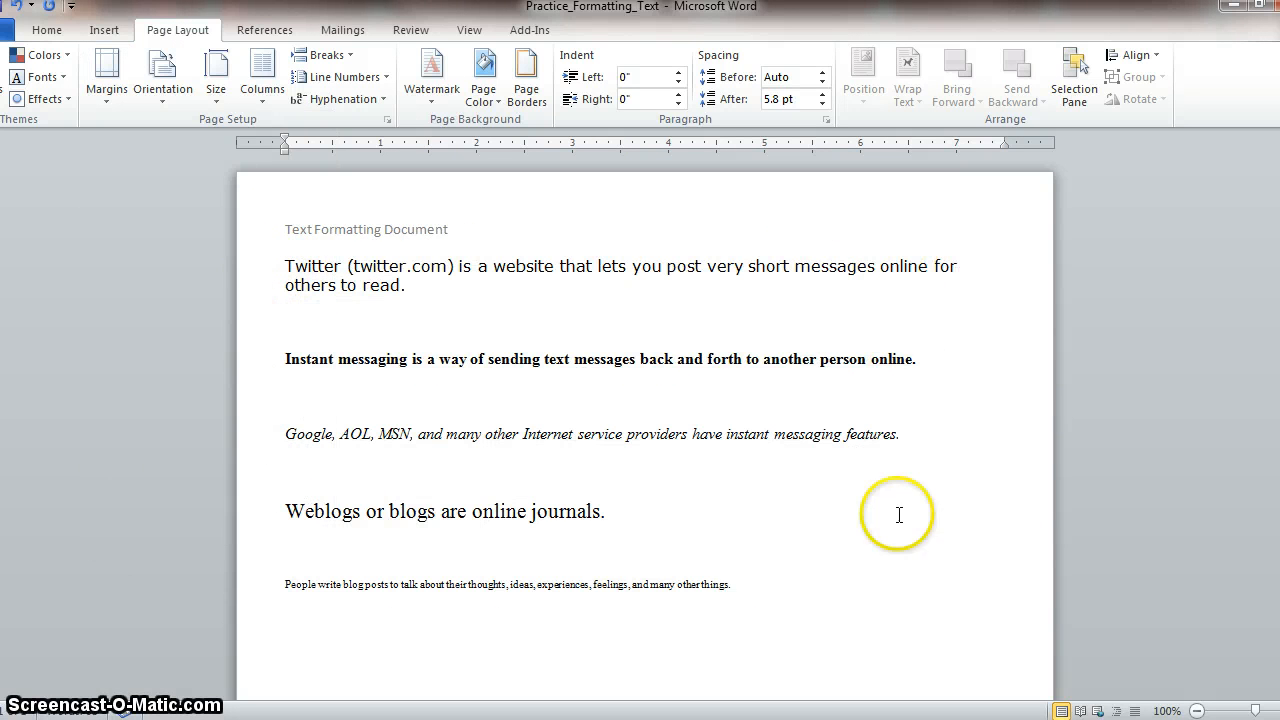
# - Try the Last Custom Setting margins of 0.25", and set the page margins back to the Normal preset of 1"
pyautogui.click(115, 100)
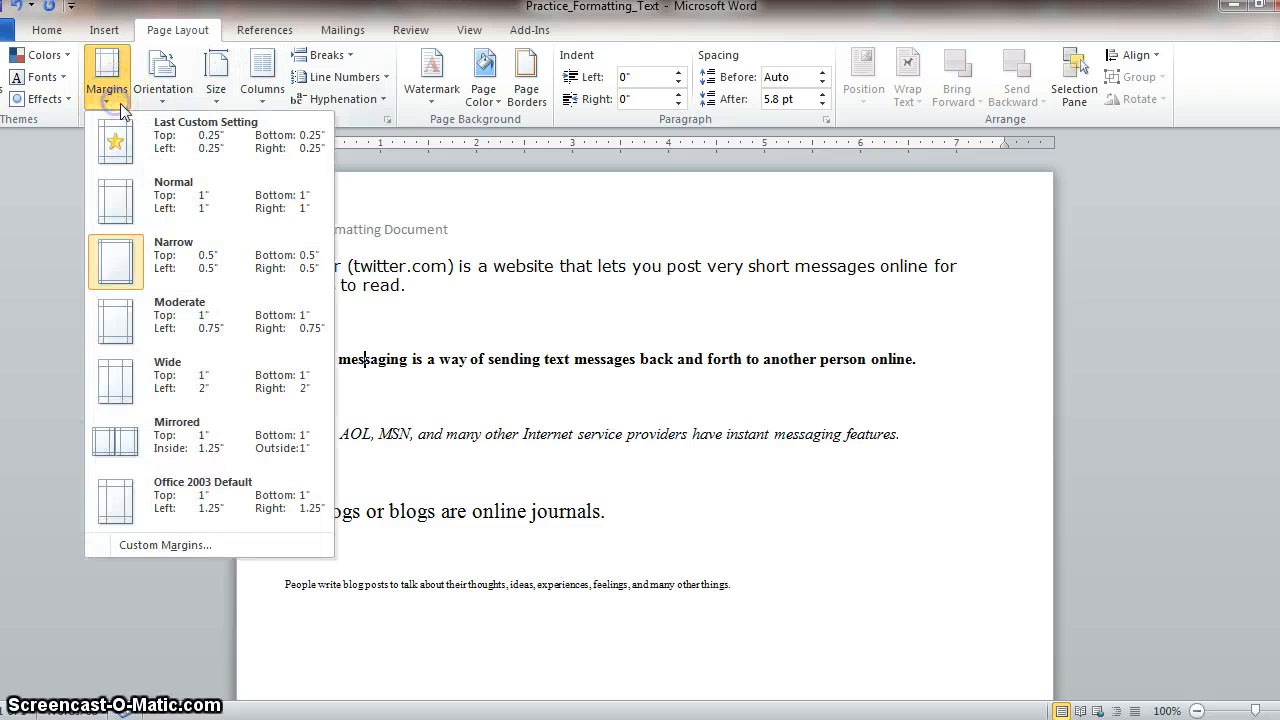
pyautogui.click(193, 147)
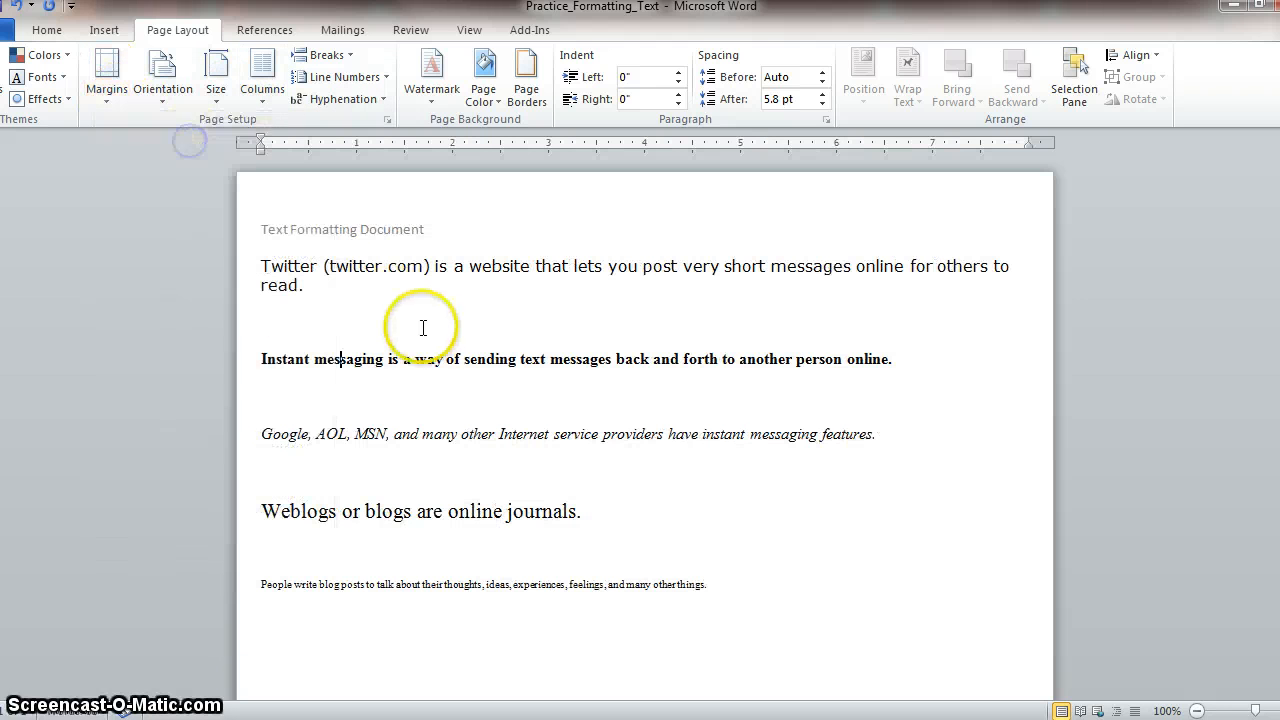
pyautogui.click(116, 105)
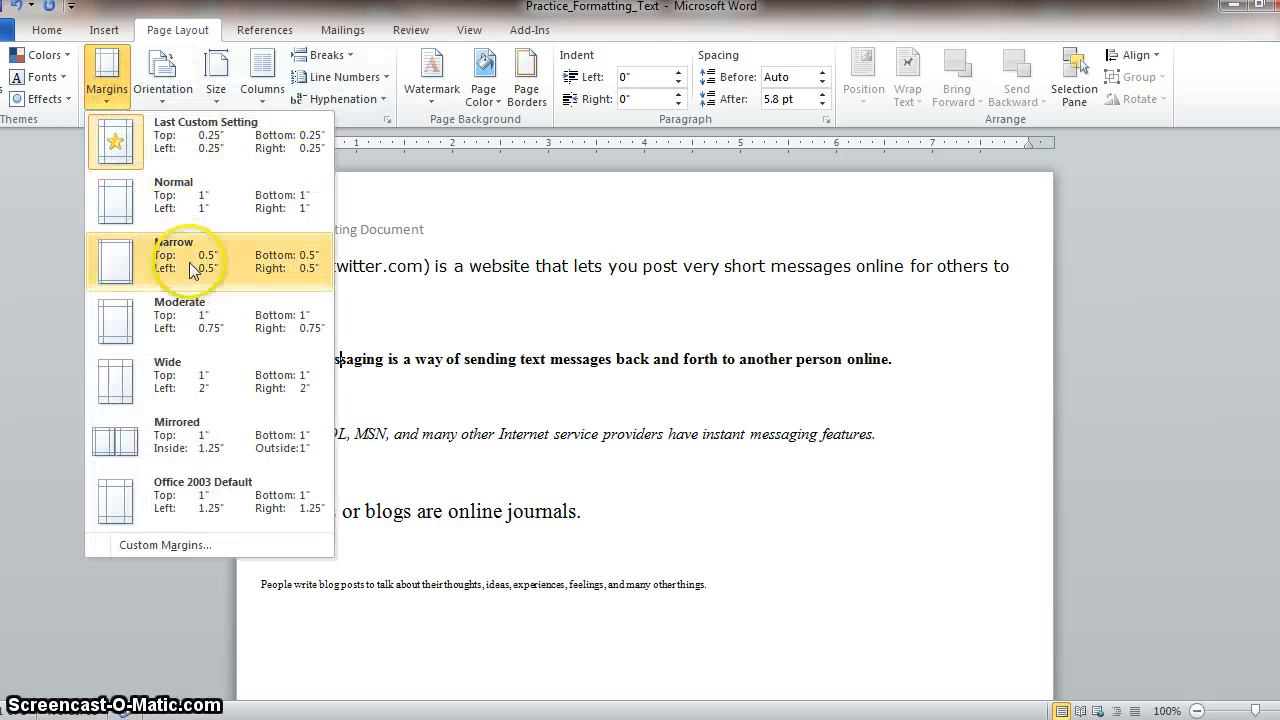
pyautogui.click(195, 212)
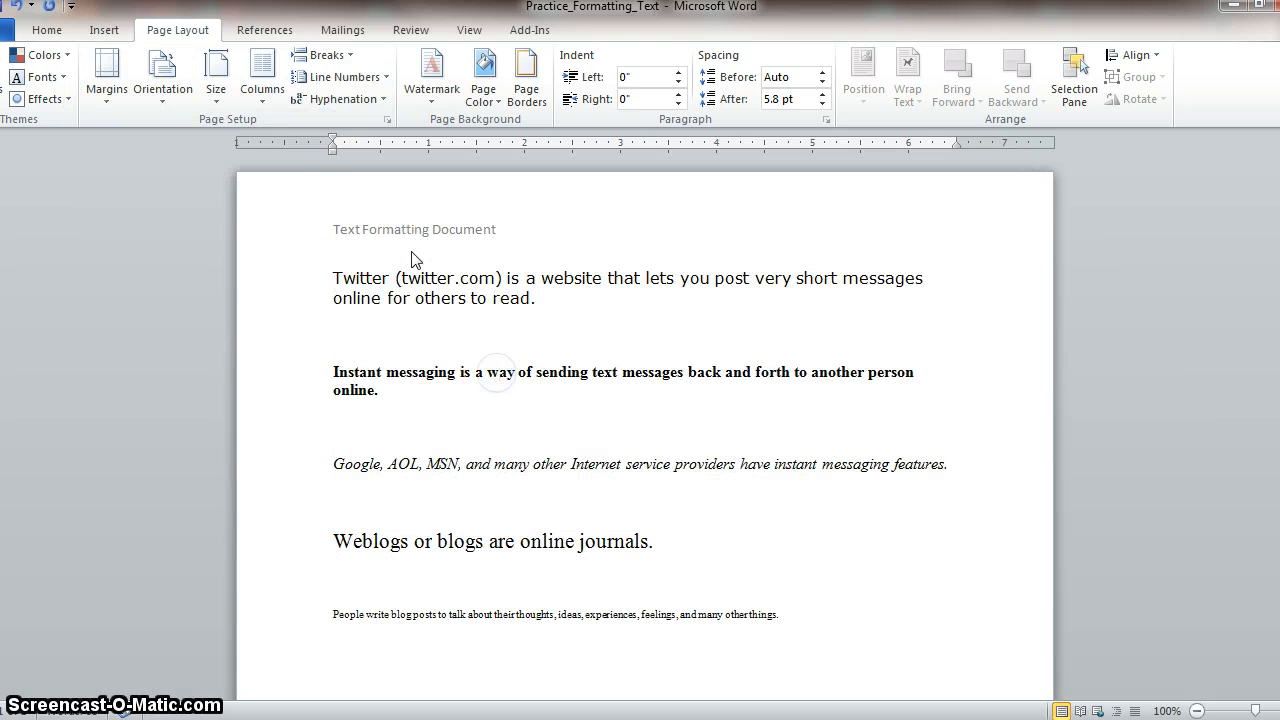
# - Save the formatted document under its existing name
pyautogui.scroll(-1, 384, 388)
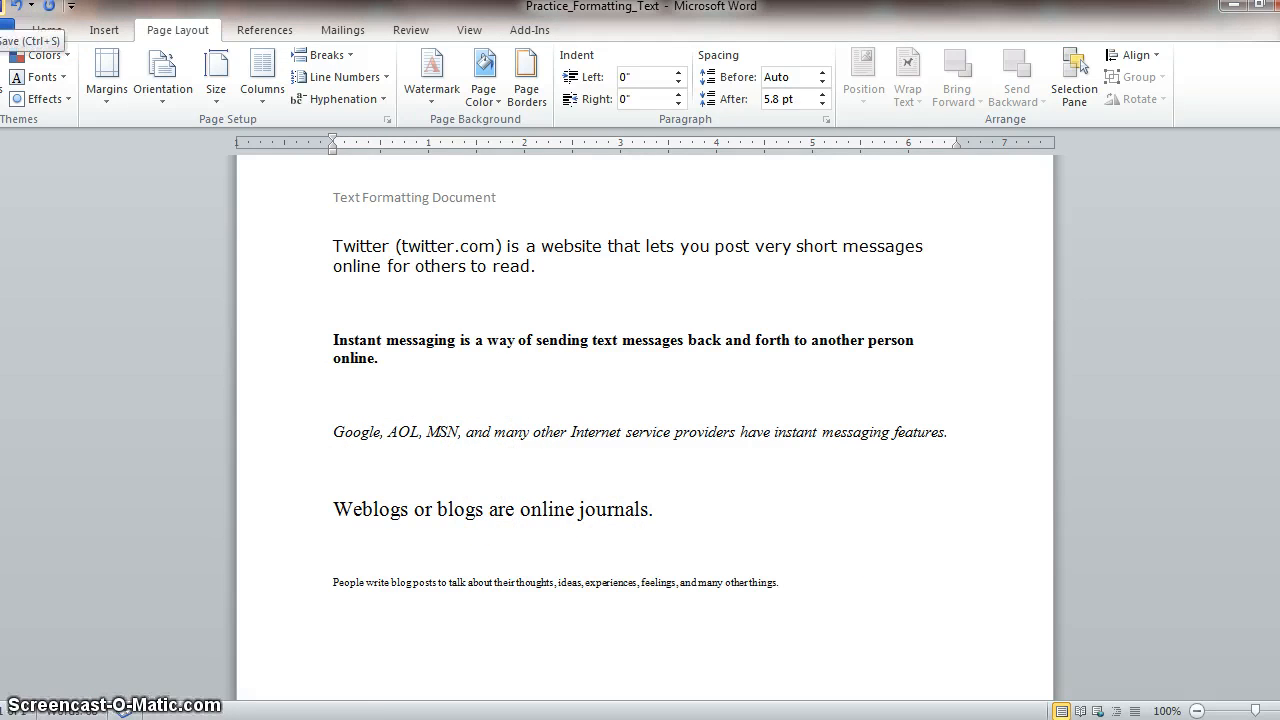
pyautogui.click(4, 6)
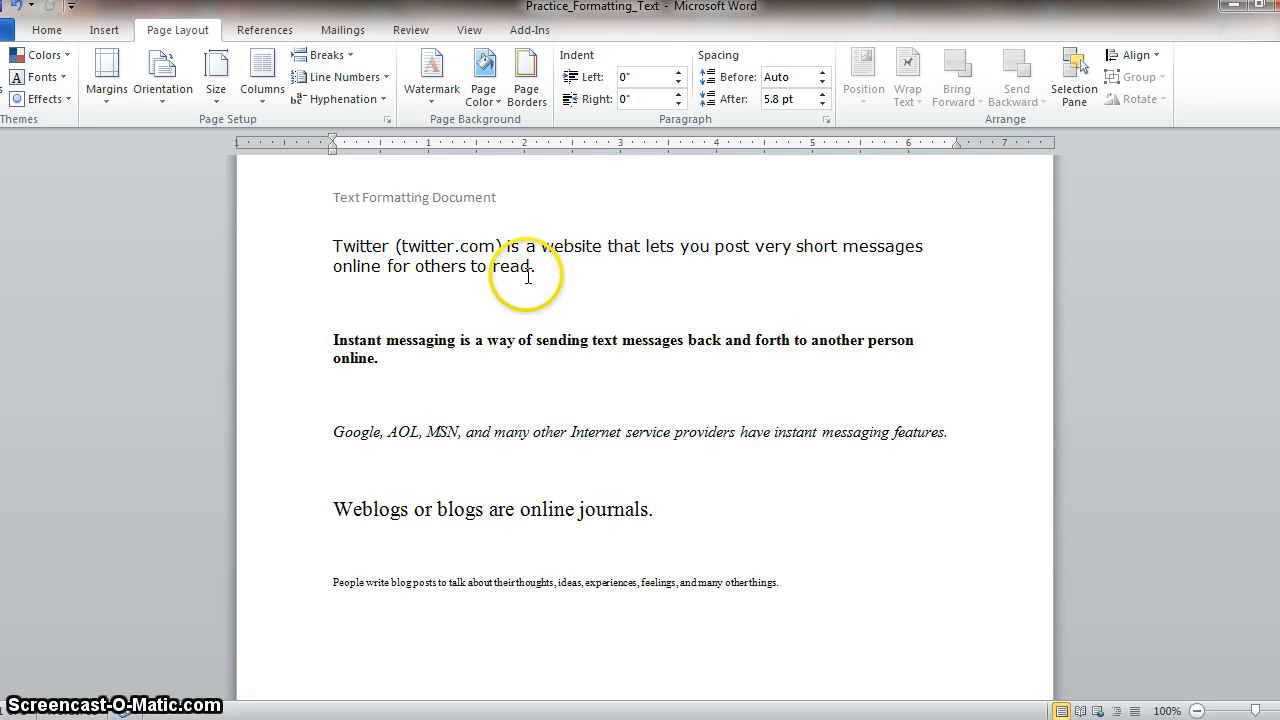